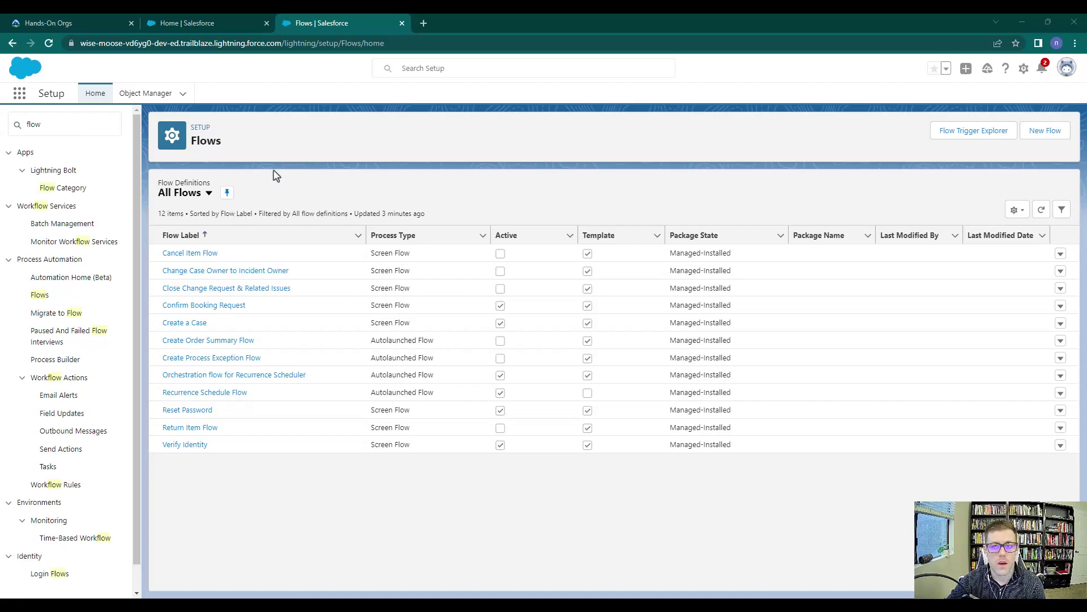
Start creating a new flow from the Setup area
left_click(1023, 70)
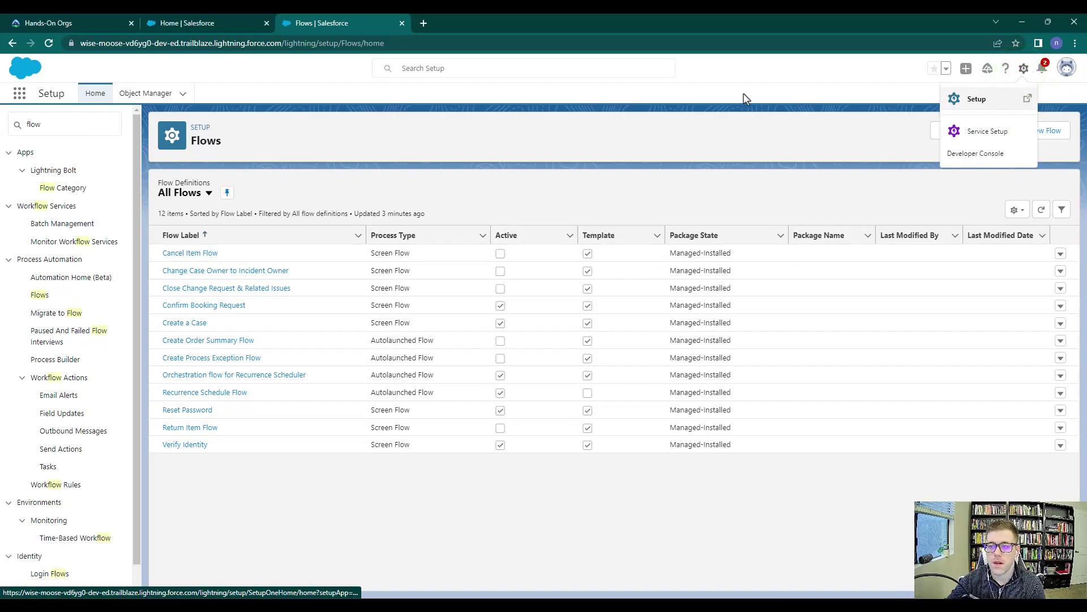
left_click_drag(57, 120, 20, 119)
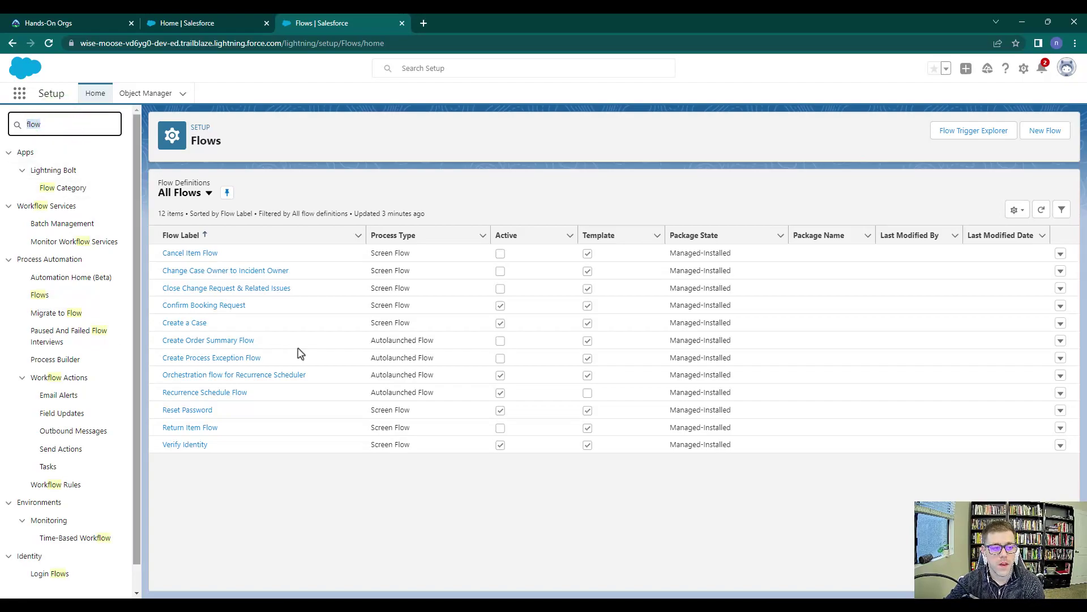
left_click(685, 125)
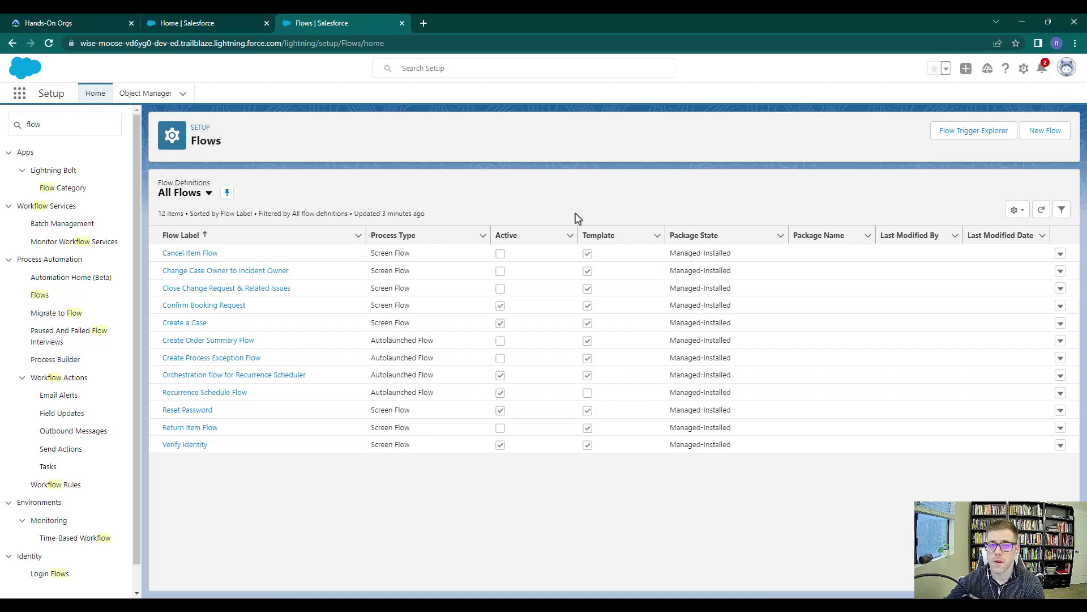
left_click(1058, 140)
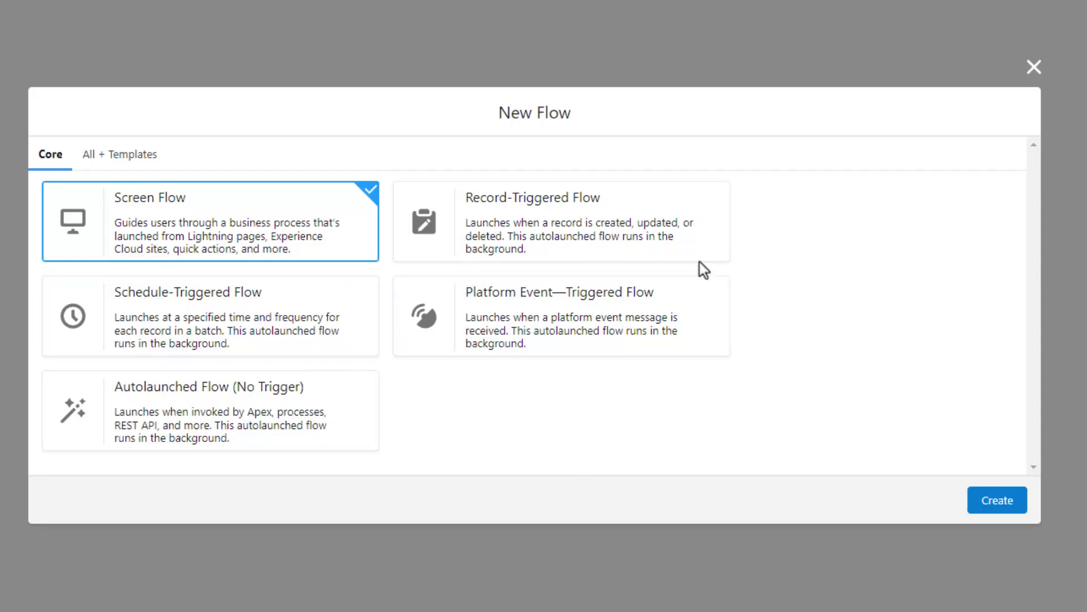
Preview the Record-Triggered, Screen, Schedule-Triggered and Platform Event flow type cards
left_click(709, 241)
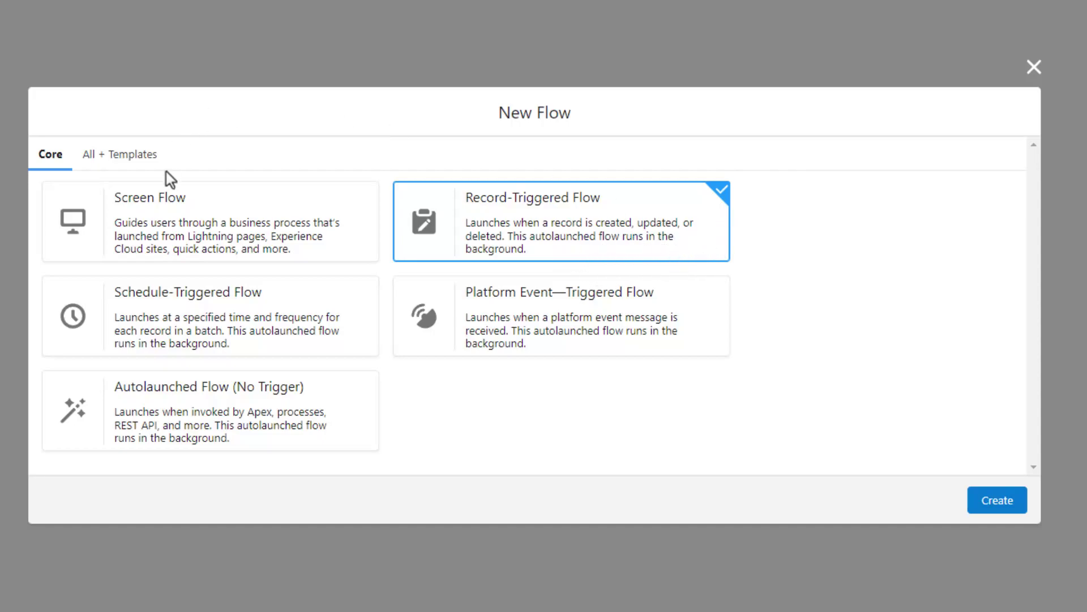
left_click(163, 186)
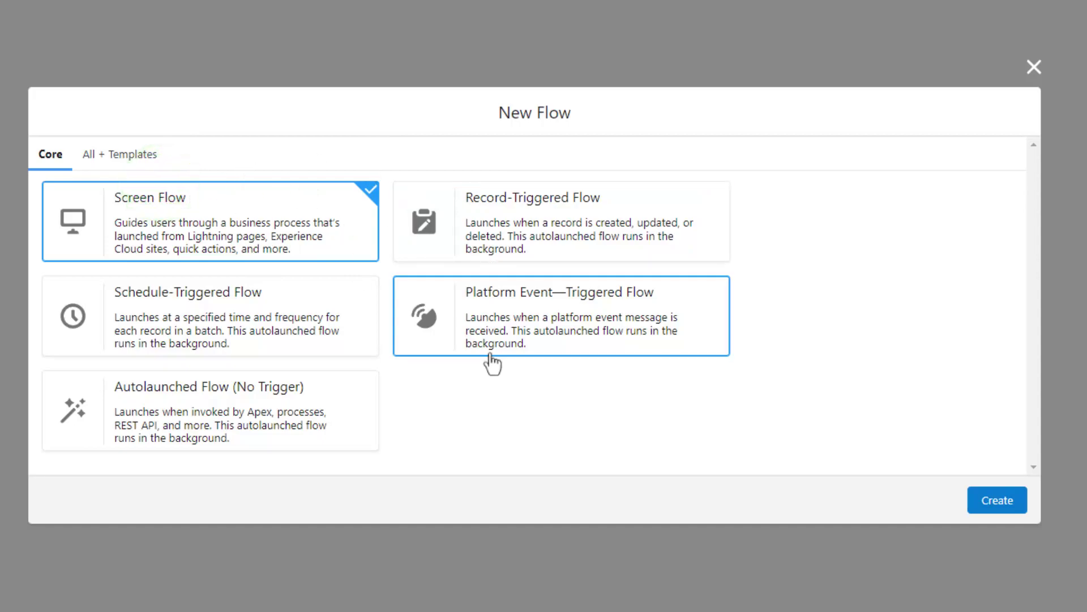
double_click(539, 434)
left_click(272, 333)
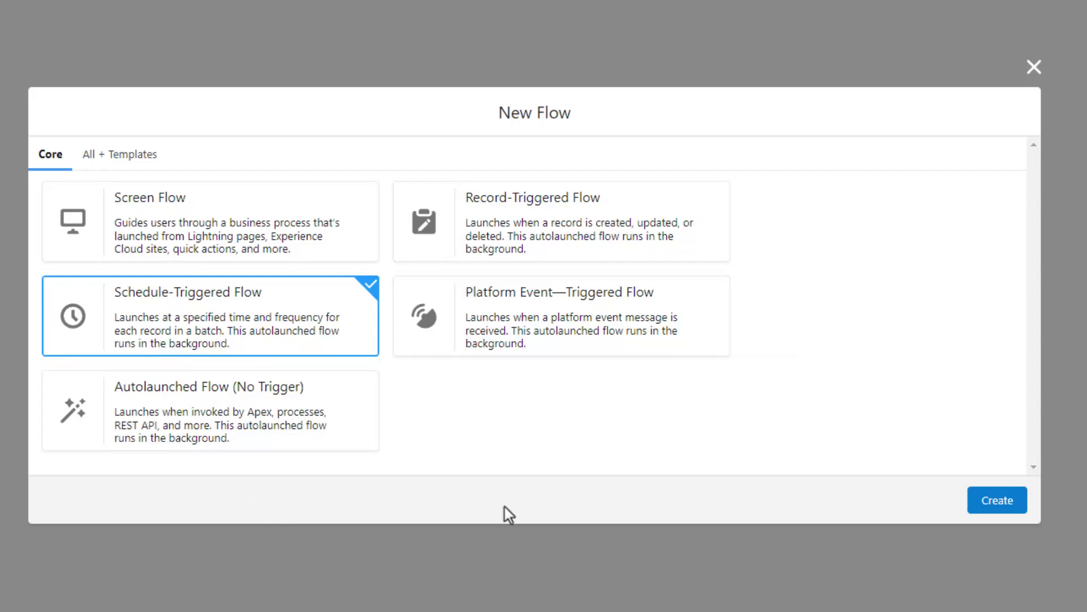
left_click(607, 335)
Try Autolaunched Flow, then settle on Screen Flow as the new flow's type
left_click(304, 426)
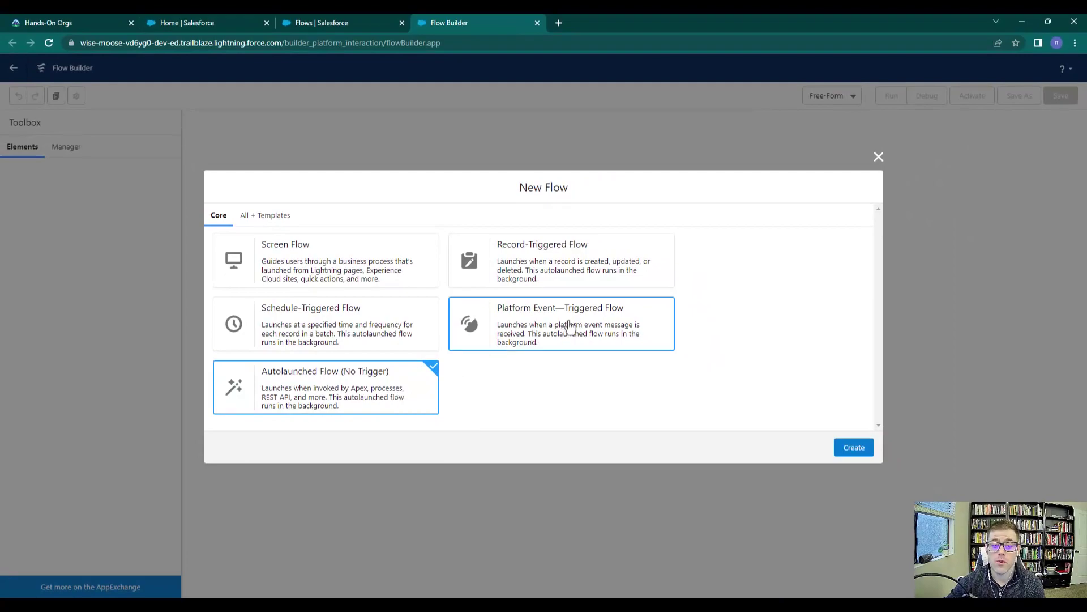
left_click(537, 404)
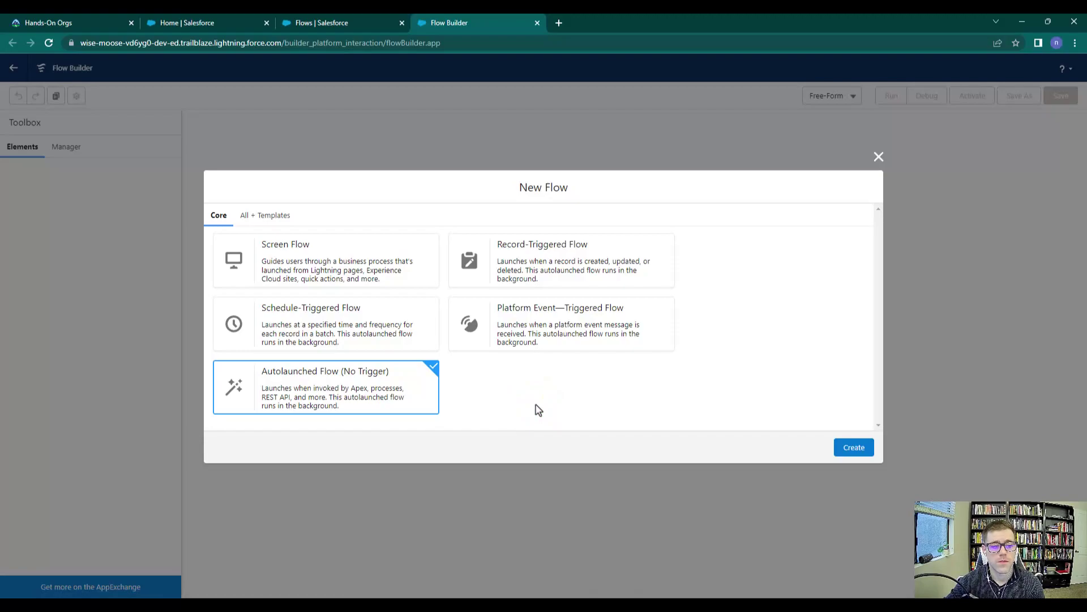
left_click(338, 267)
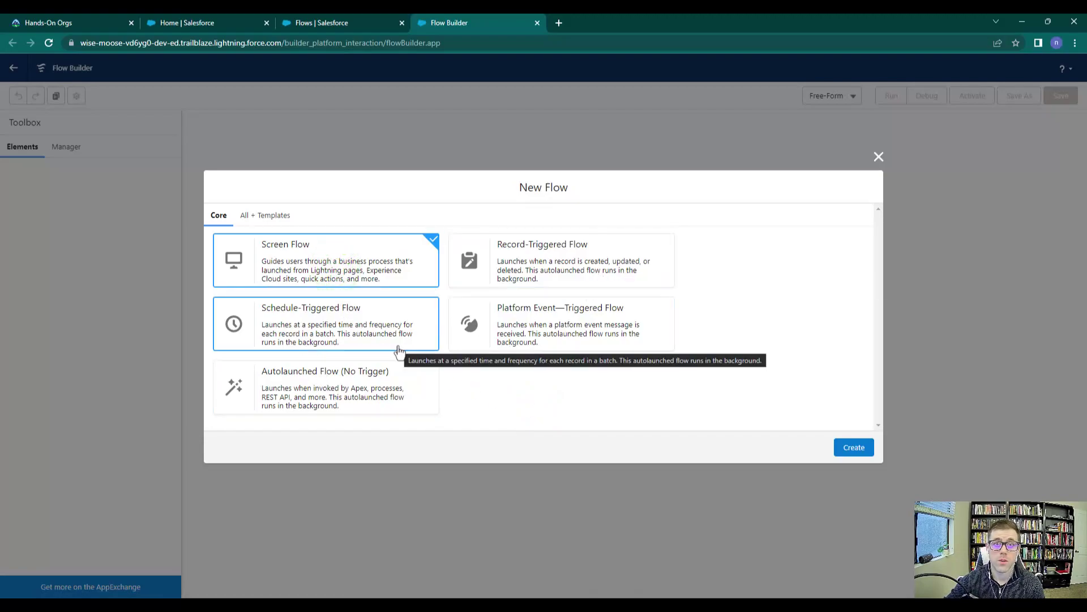
left_click(537, 407)
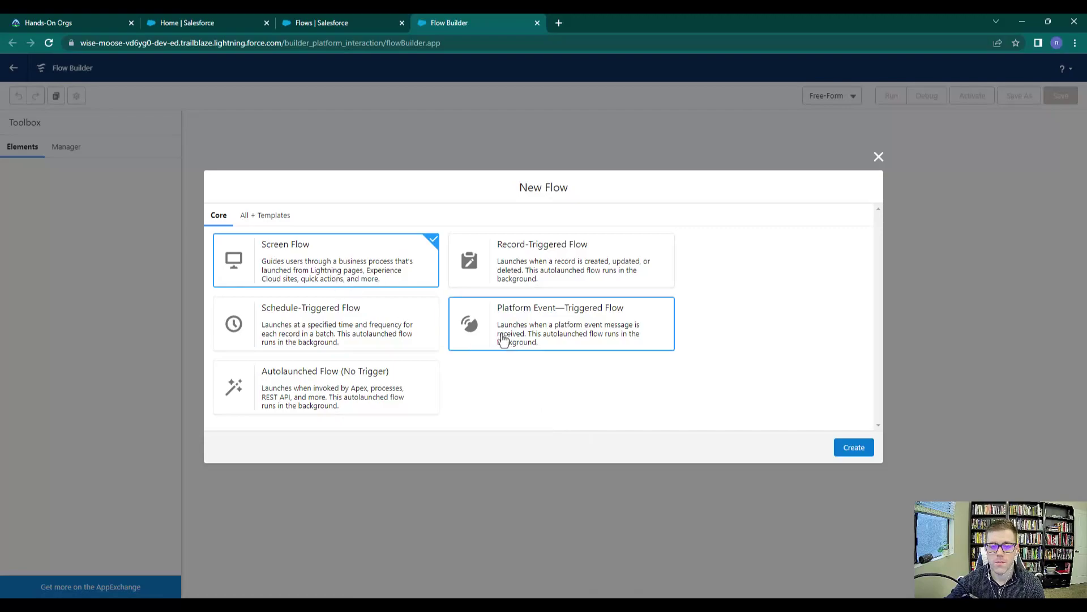
left_click(309, 263)
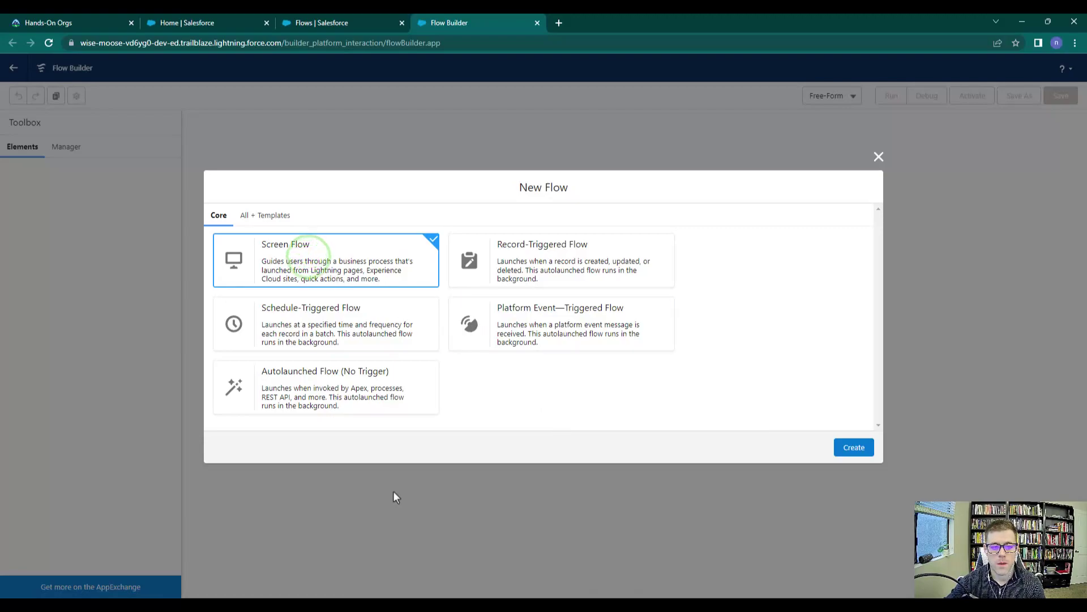
Create the blank Screen Flow, dismiss the Toolbox tip and reposition the Start–End diagram
left_click(853, 448)
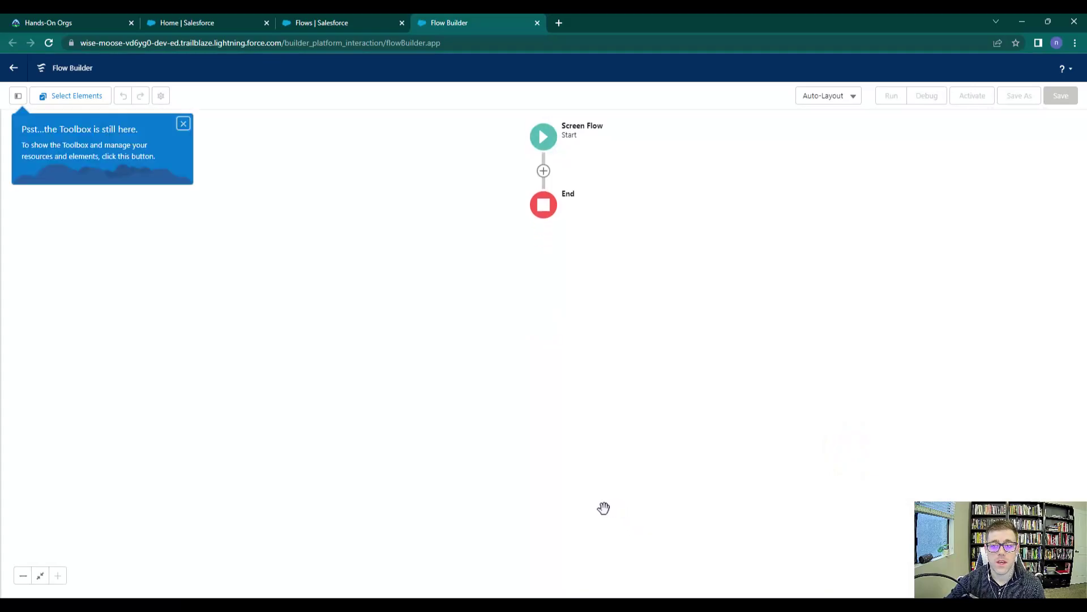
left_click_drag(643, 303, 623, 397)
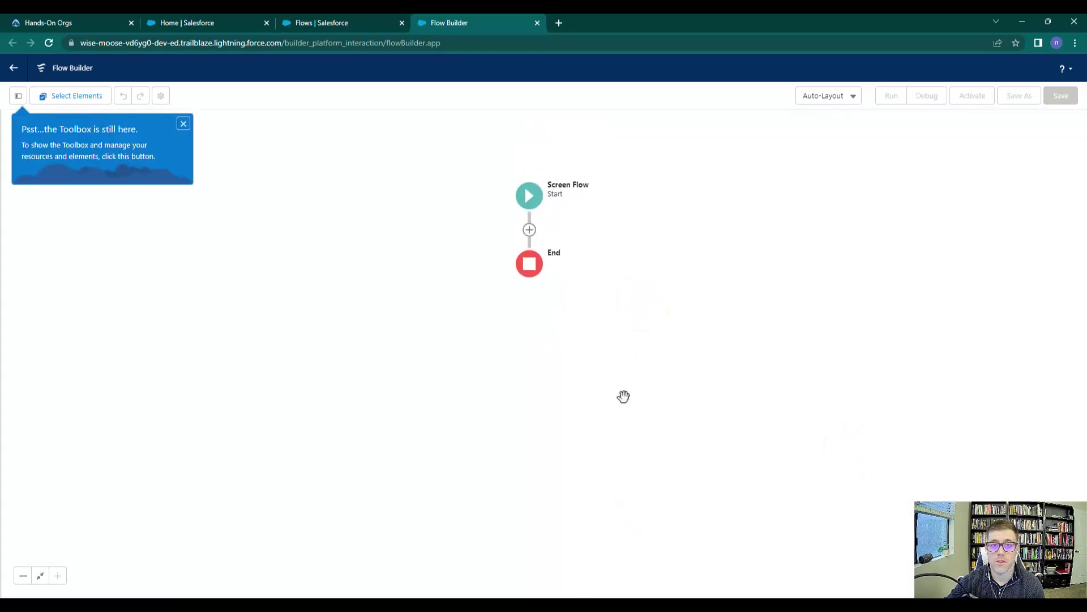
left_click(183, 124)
left_click_drag(729, 242, 748, 281)
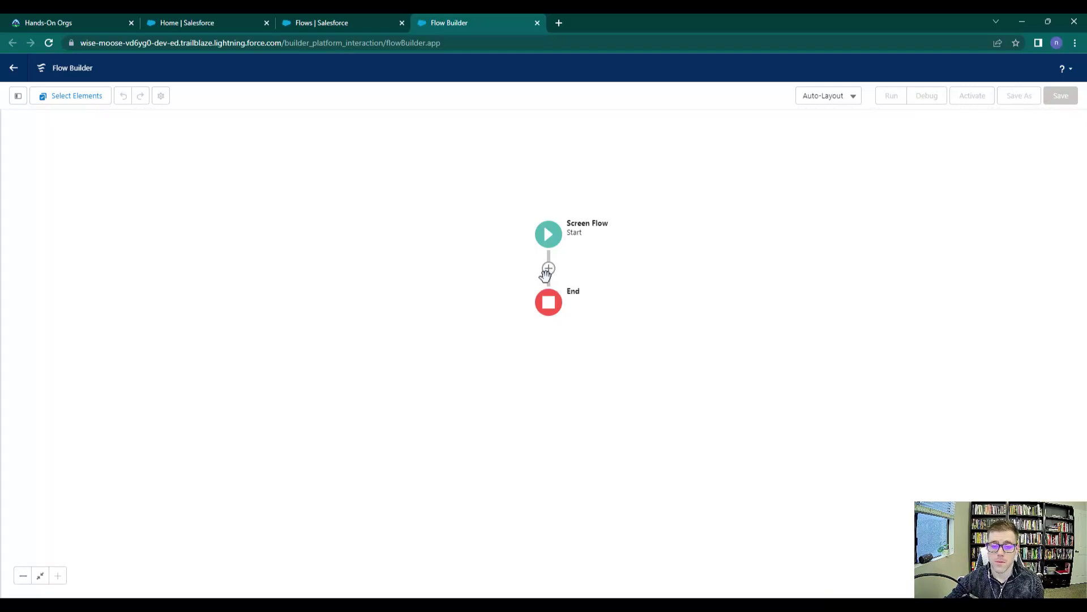
Insert a Create Records element between Start and End
left_click(549, 270)
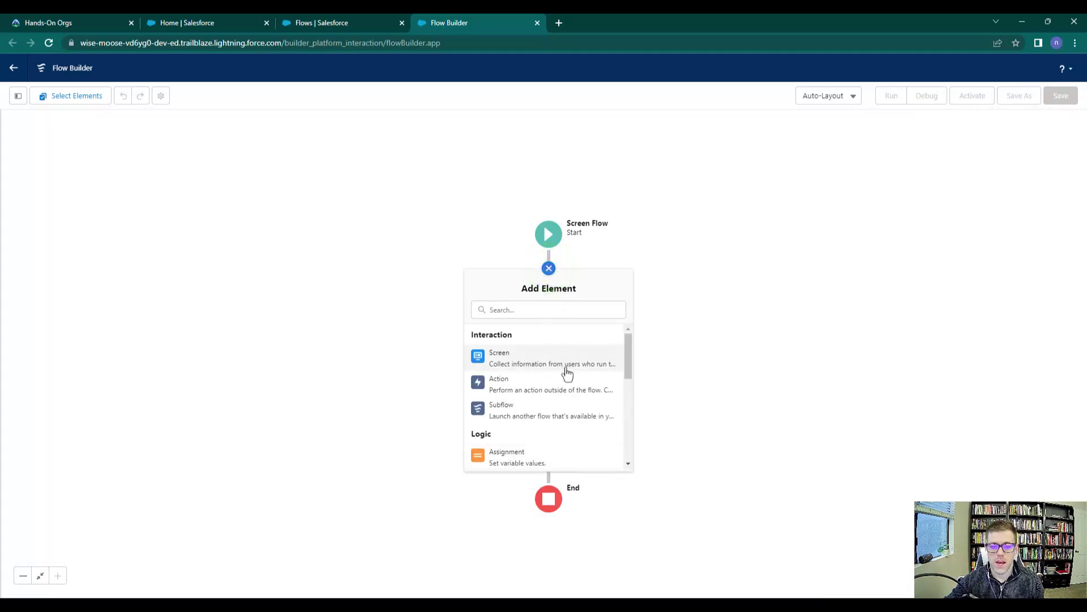
scroll(572, 364, "down", 1)
scroll(572, 365, "down", 4)
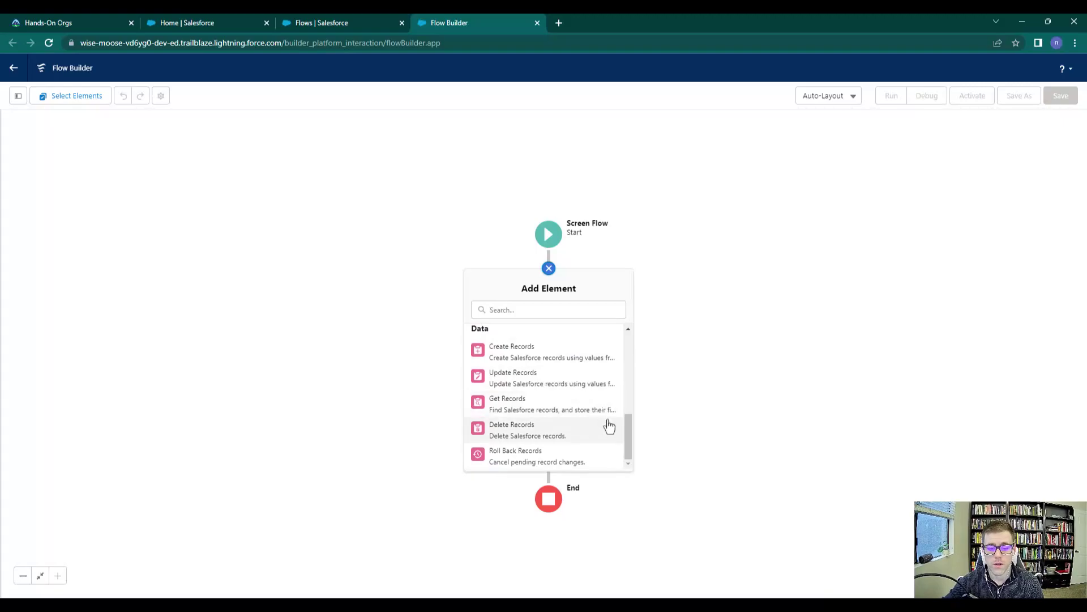
scroll(607, 424, "up", 6)
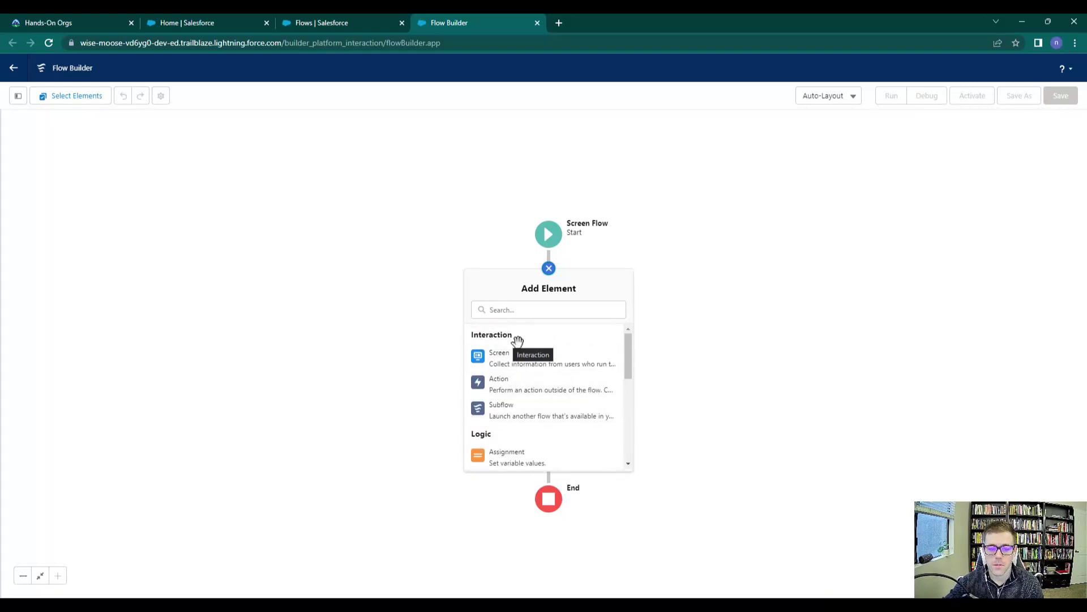
scroll(587, 427, "down", 3)
scroll(520, 369, "up", 2)
scroll(520, 370, "down", 5)
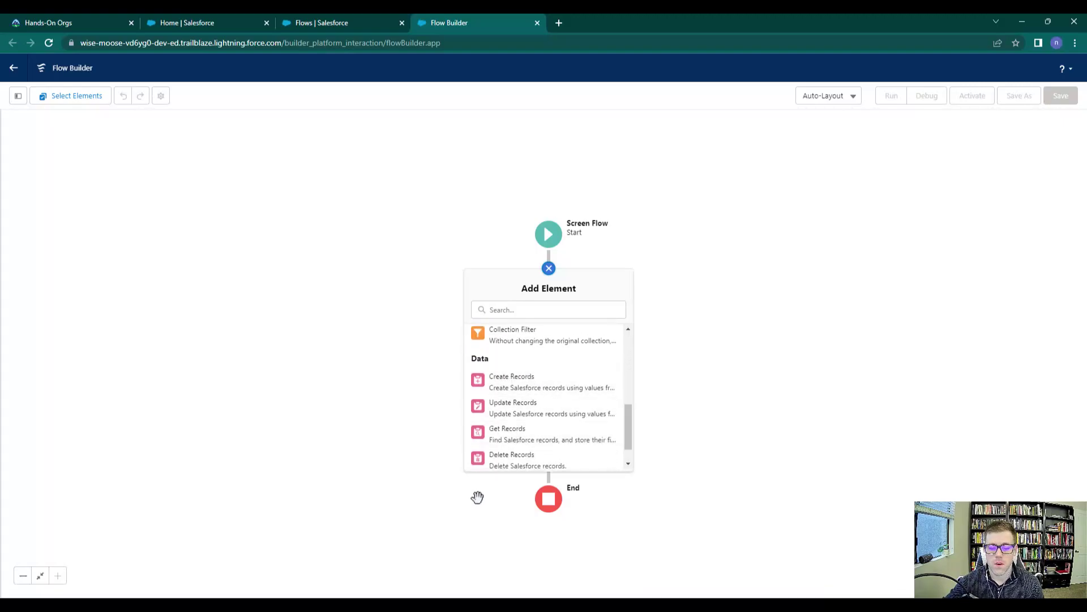
scroll(557, 439, "up", 4)
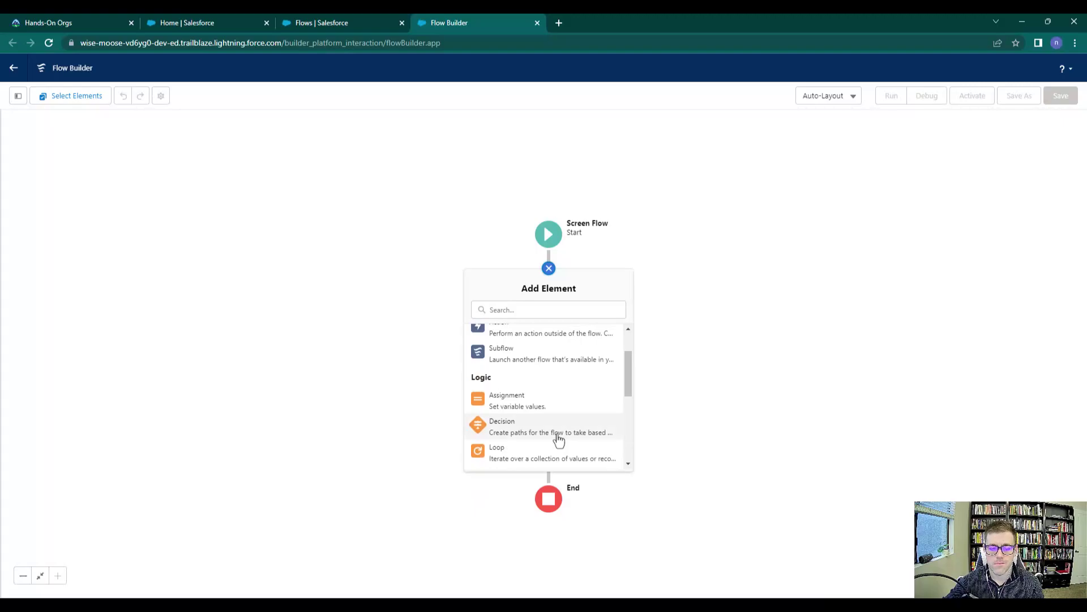
scroll(558, 439, "down", 4)
left_click(537, 436)
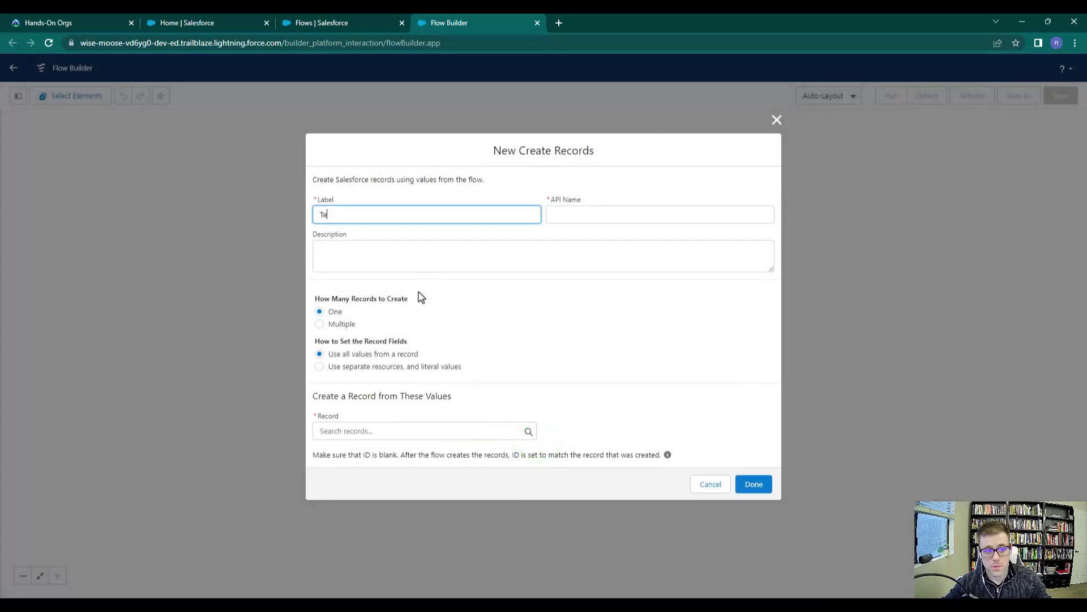
Label it Test, set fields from separate resources, and create an Account record
key("Tab")
left_click(671, 371)
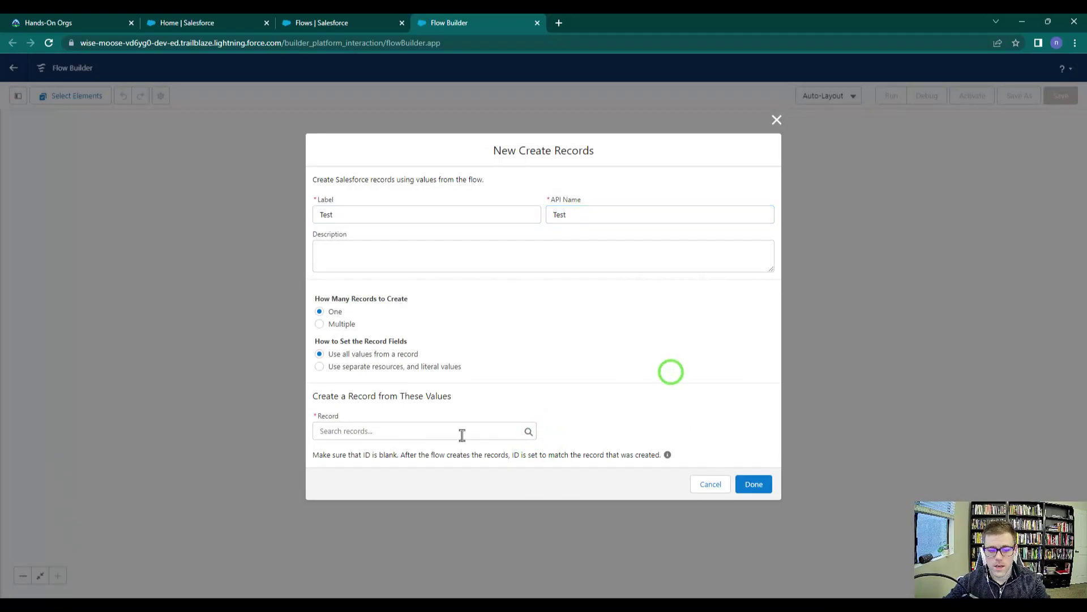
left_click(461, 433)
left_click(538, 364)
left_click(378, 366)
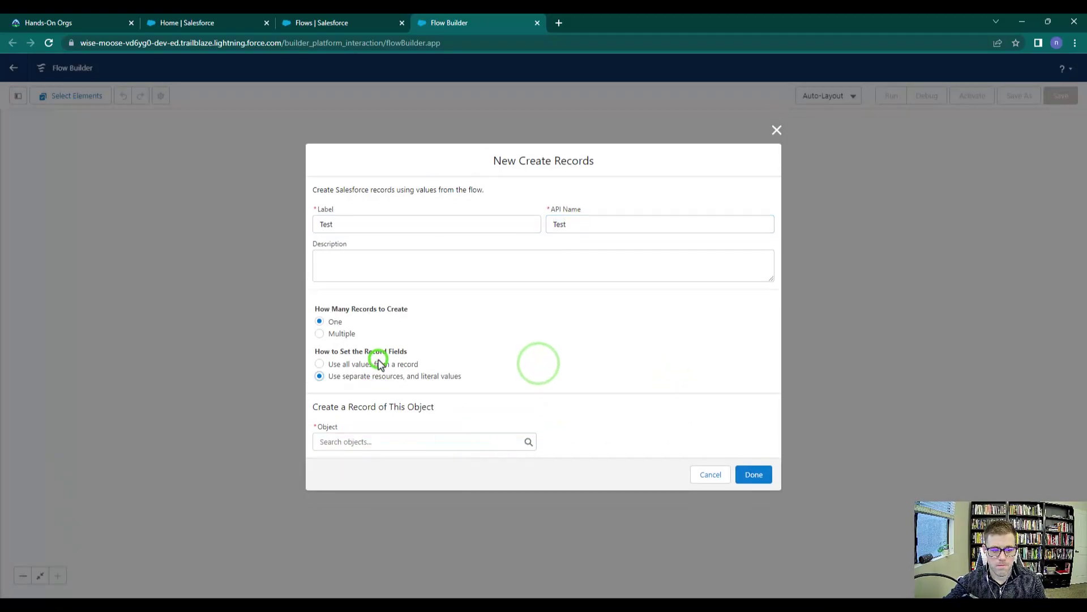
left_click(352, 443)
type("acc")
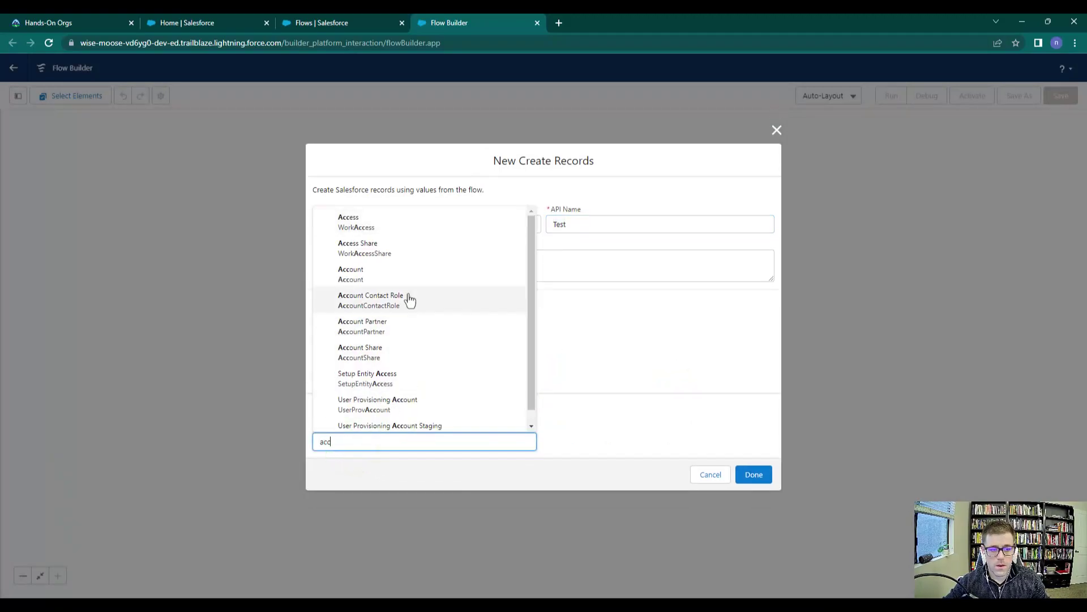
left_click(390, 272)
left_click(619, 335)
left_click(742, 530)
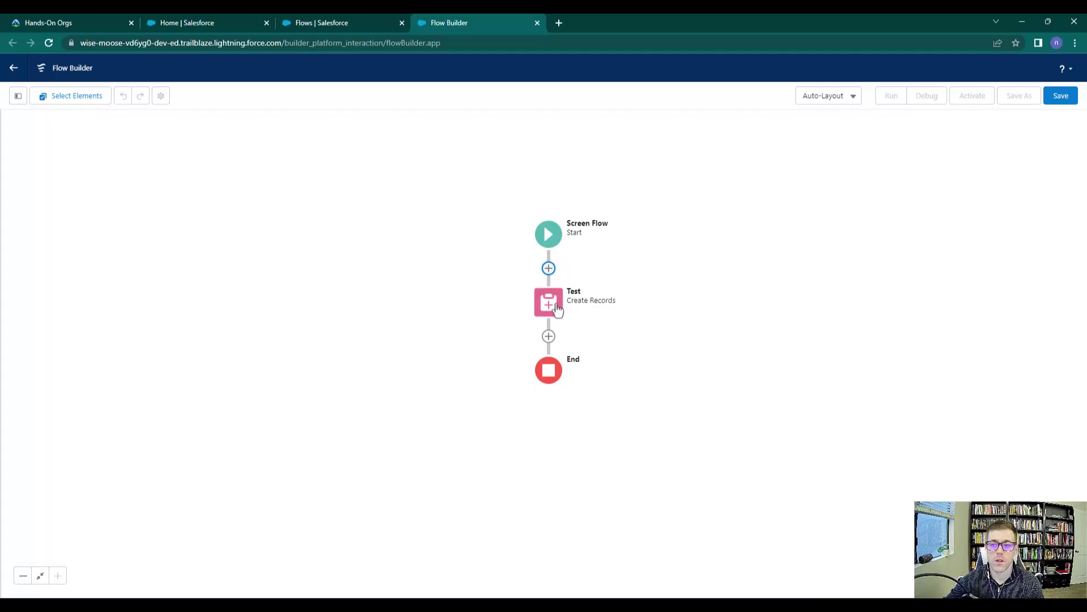
Switch the canvas to Free-Form layout and drag in a new Create Records element
left_click(833, 97)
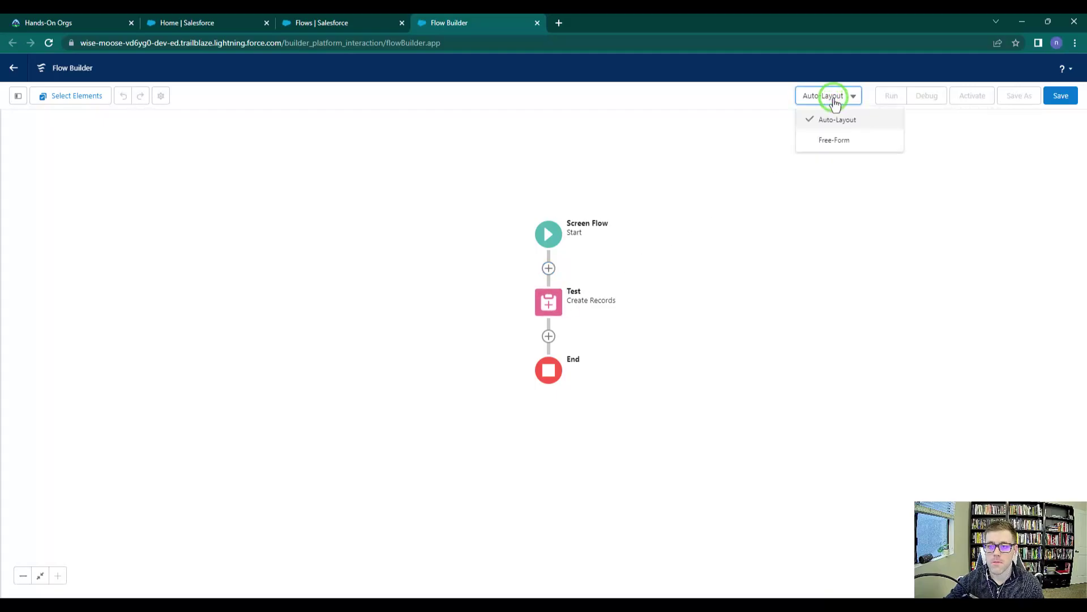
left_click(875, 144)
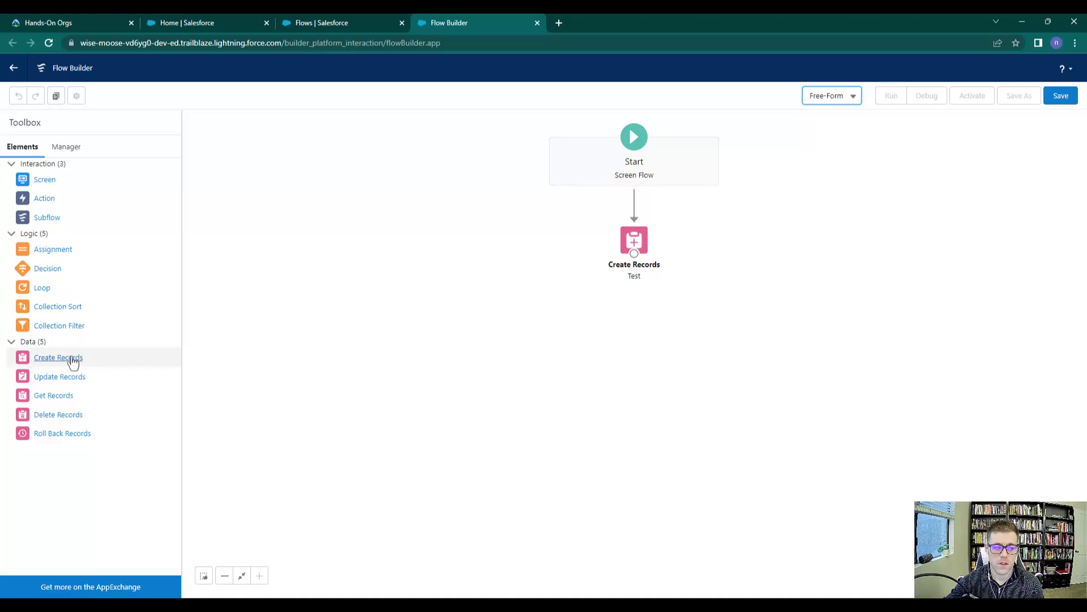
left_click_drag(72, 362, 715, 230)
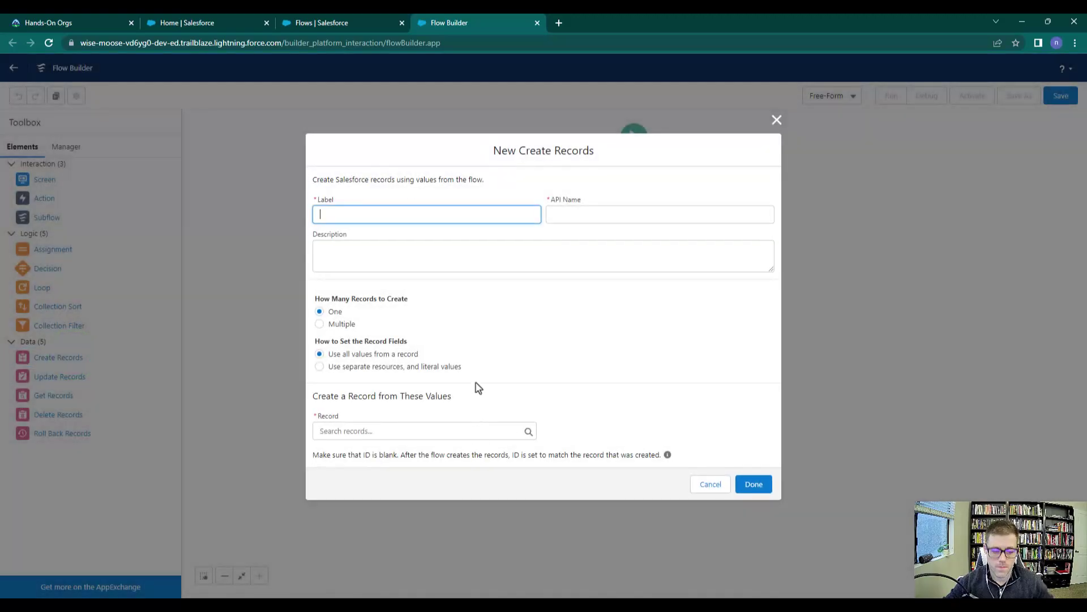
Label it Test 2, use separate resources and literal values, and create a Contact record
type("Test 2")
key("Tab")
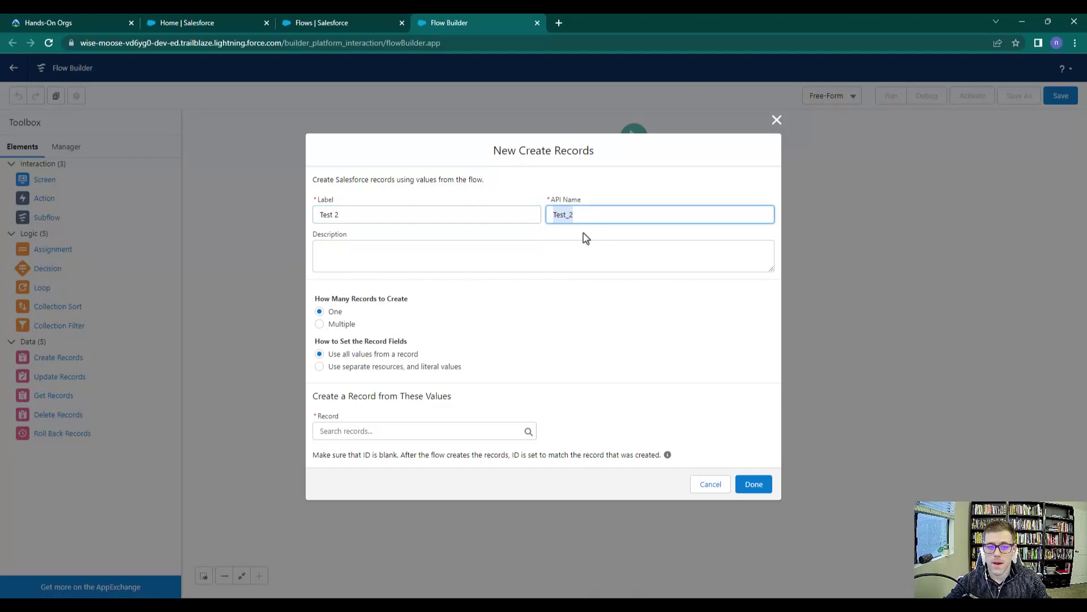
left_click(628, 369)
left_click(351, 367)
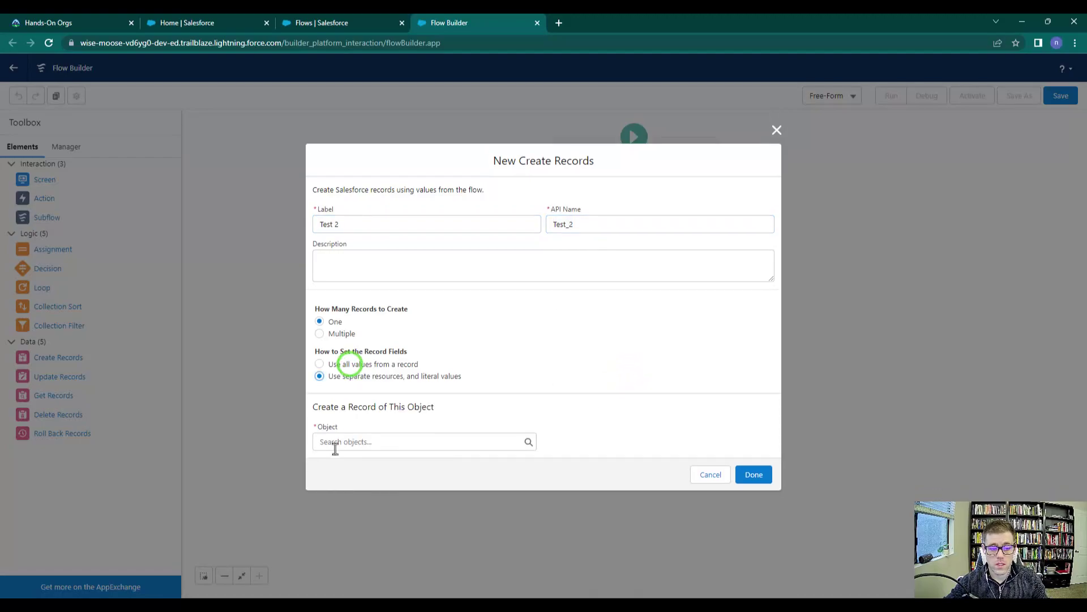
left_click(334, 443)
type("contact")
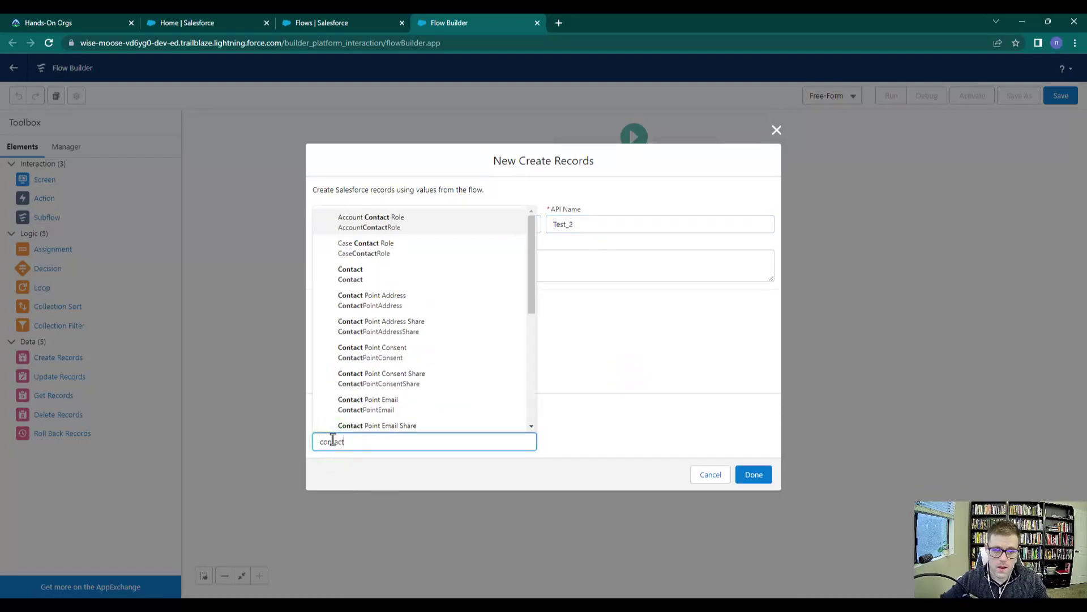
left_click(432, 275)
left_click(623, 355)
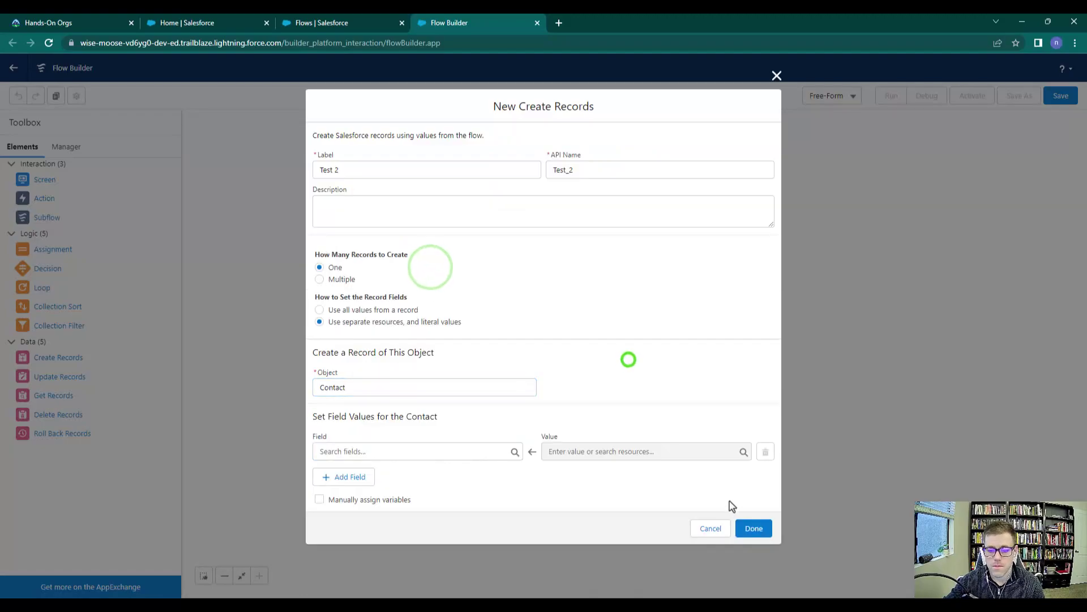
left_click(754, 527)
Rearrange Start, Test below-left, and Test 2 to the lower right of Test
left_click_drag(660, 176, 539, 173)
left_click_drag(642, 243, 471, 314)
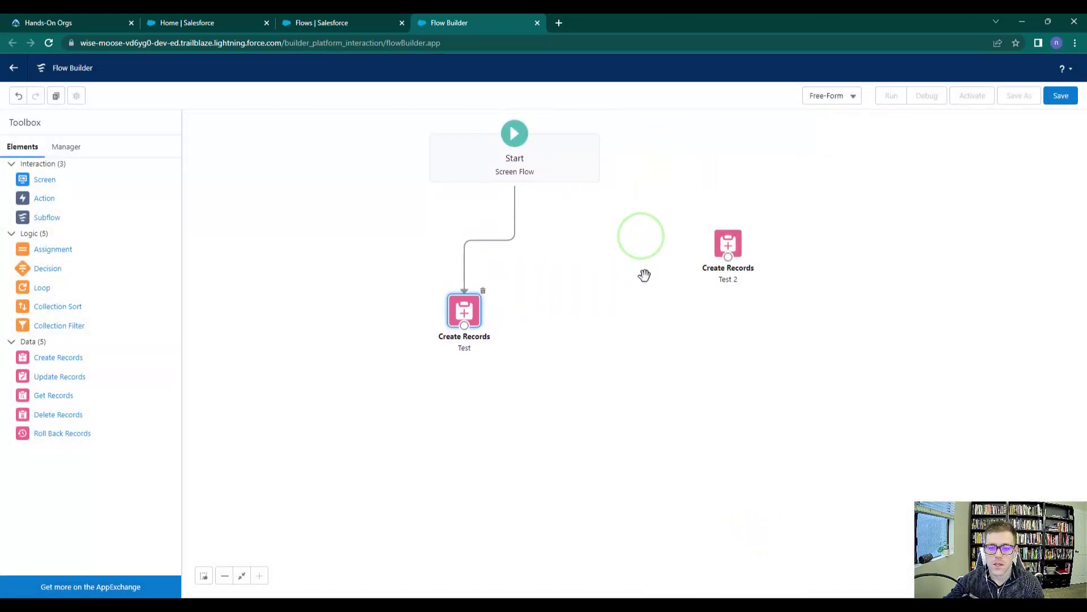
left_click_drag(726, 244, 640, 337)
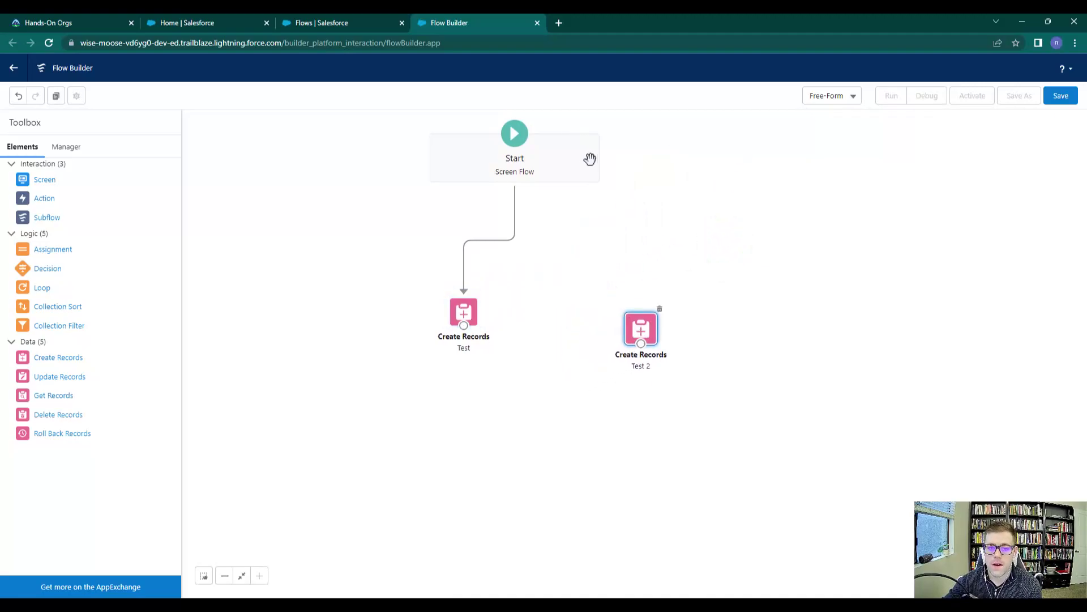
left_click_drag(590, 161, 633, 175)
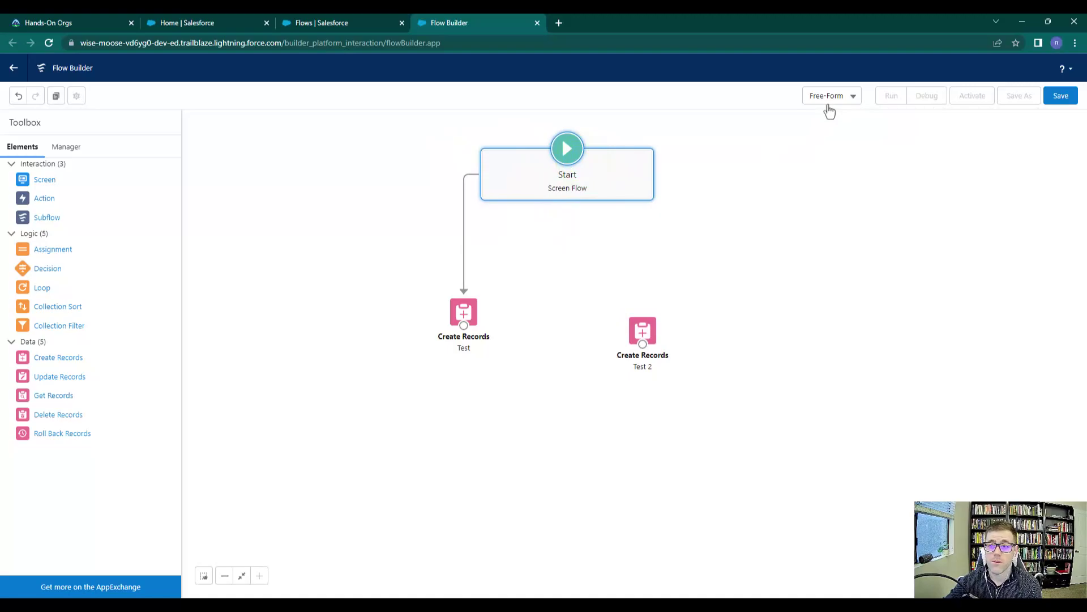
left_click_drag(627, 340, 618, 330)
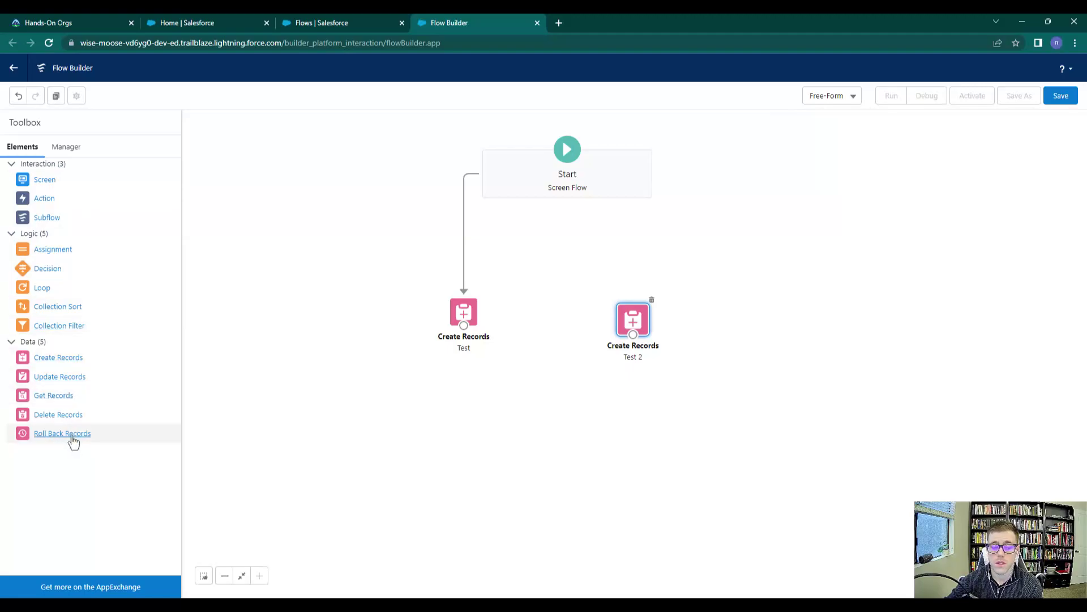
Move Test directly beneath Start, next to Test 2, leaving the layout mode unchanged
left_click(859, 102)
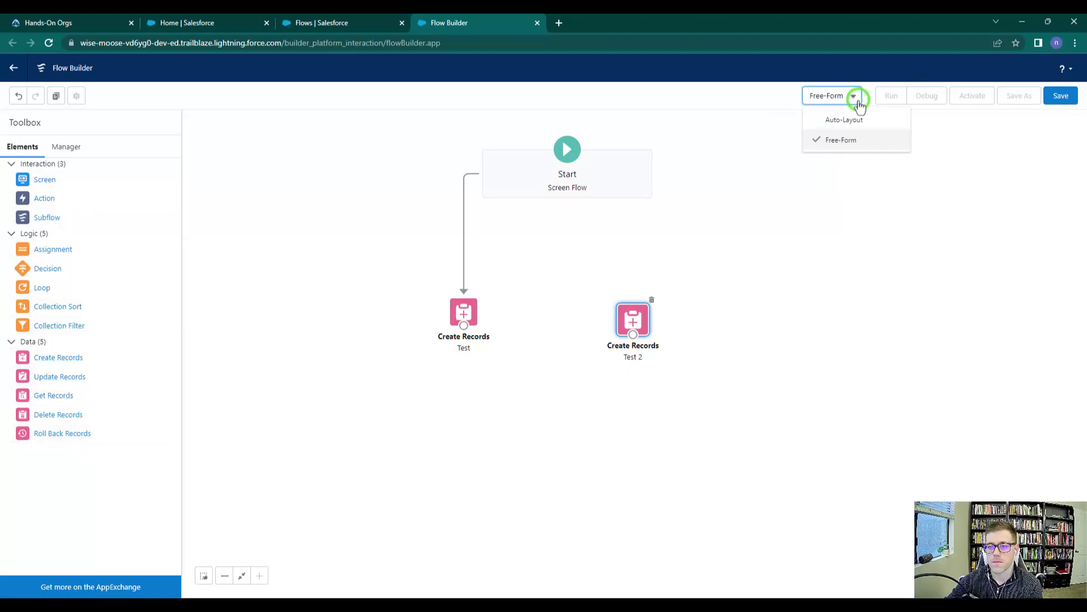
left_click(846, 97)
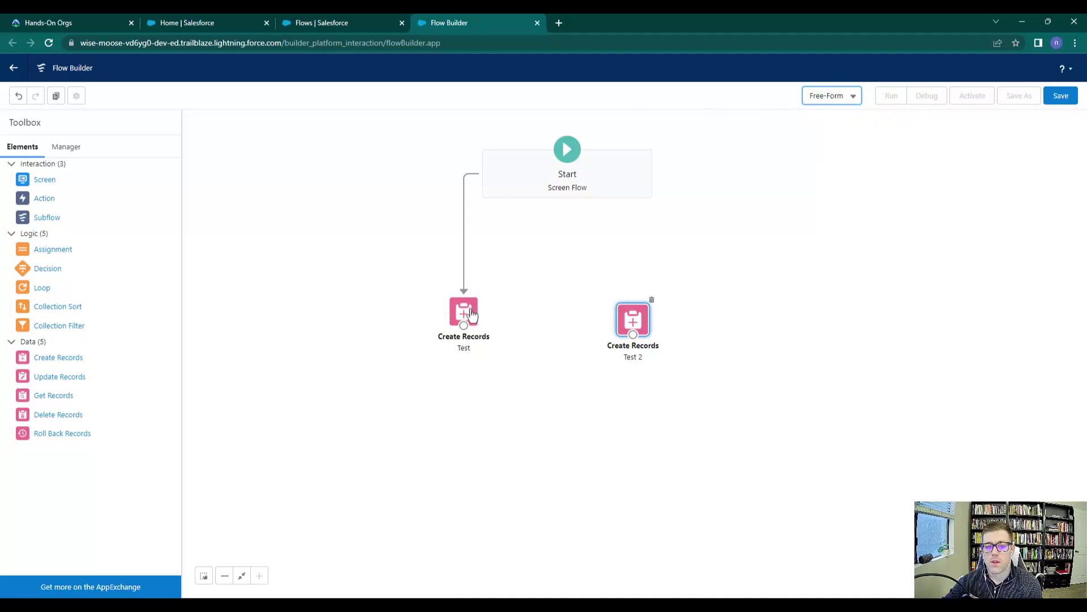
left_click_drag(469, 309, 540, 314)
left_click(633, 316)
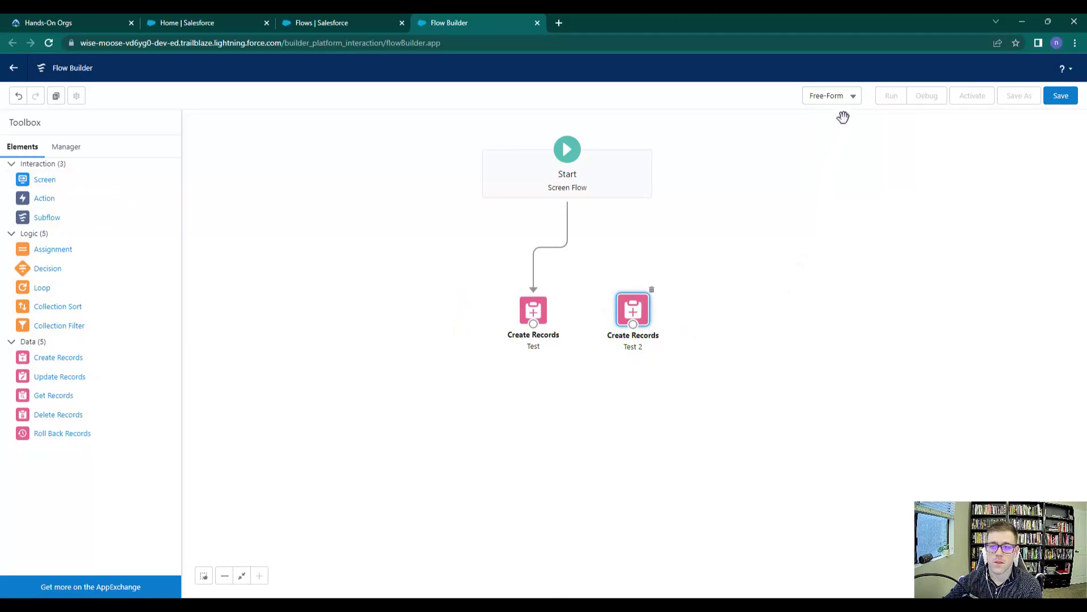
left_click(840, 108)
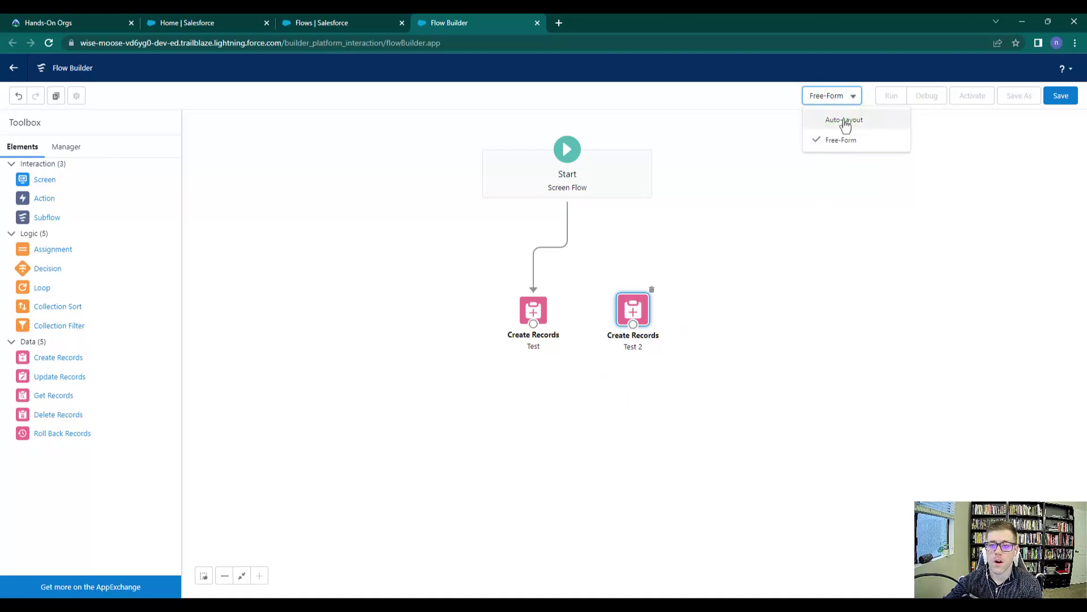
left_click(845, 261)
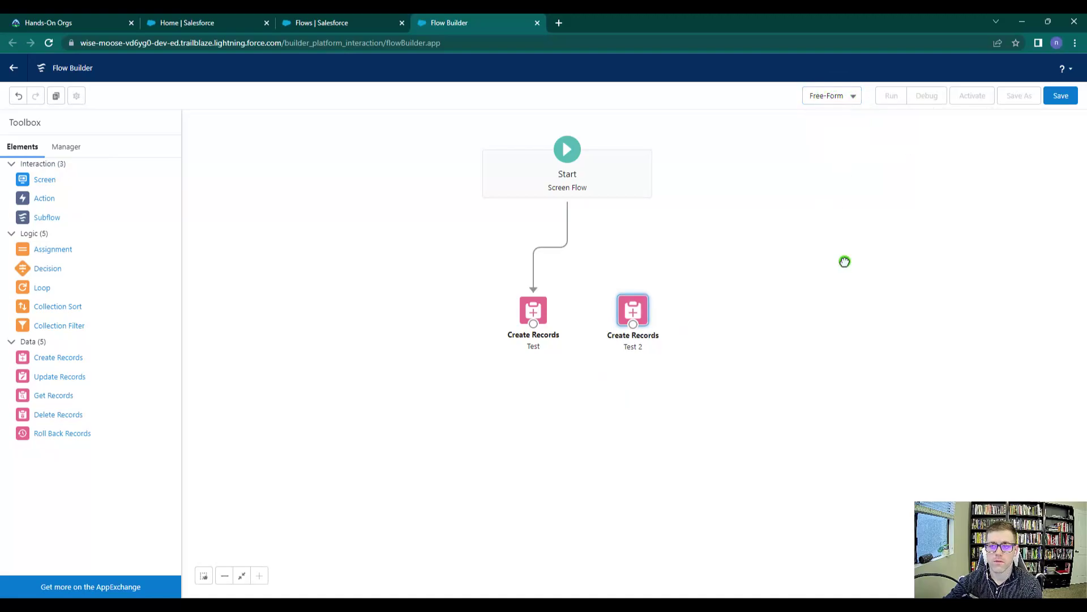
Duplicate Test 2 and place the copy to its right
left_click(628, 308)
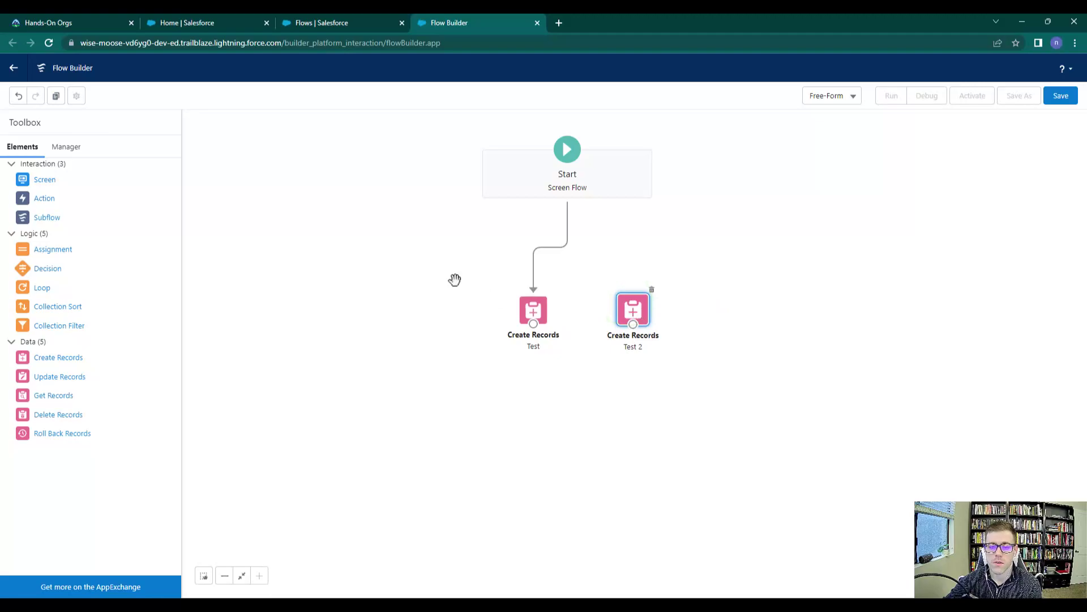
left_click(56, 96)
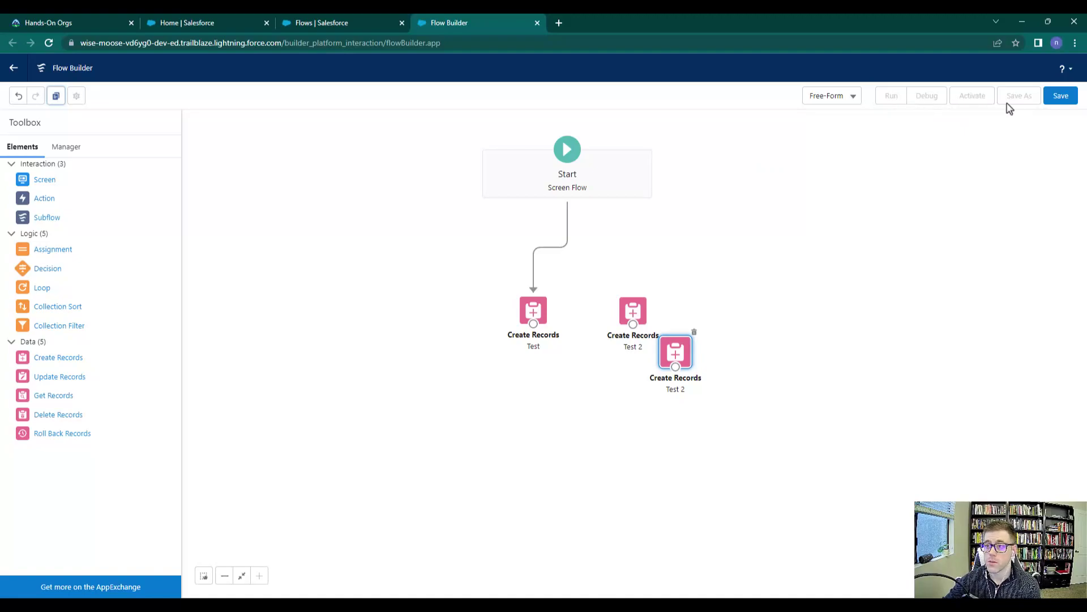
left_click_drag(670, 352, 713, 315)
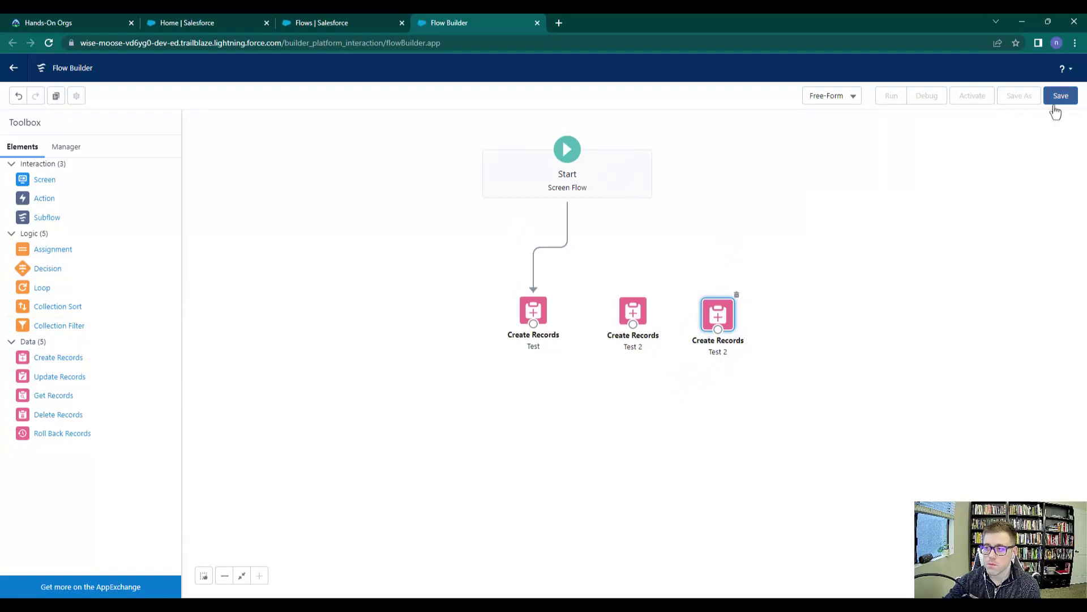
Save the flow labelled 'Our First Screen Flow' with its auto-filled API name
left_click(1054, 98)
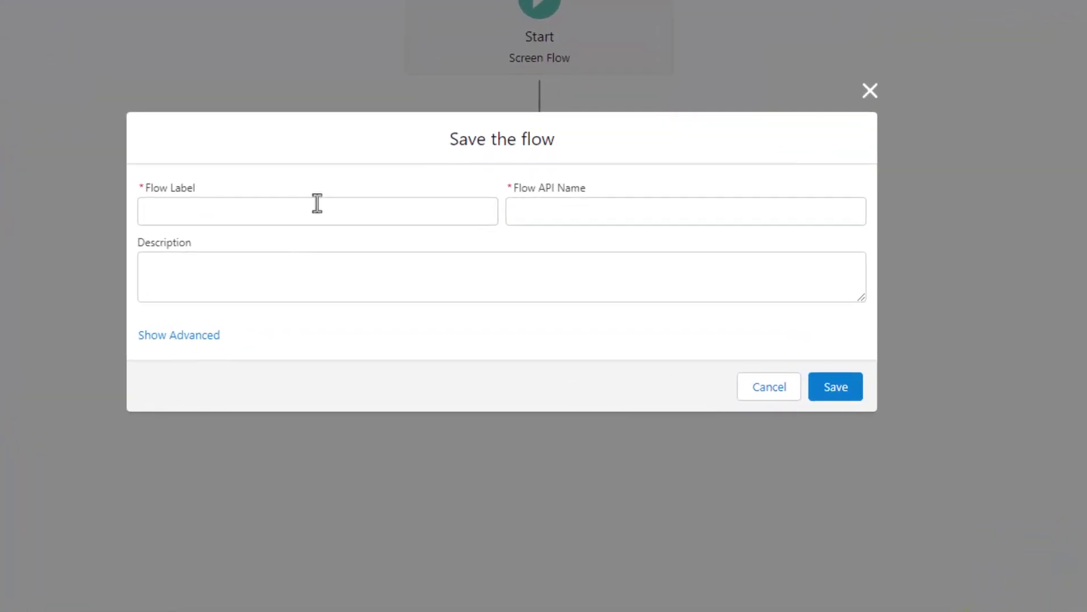
left_click(317, 204)
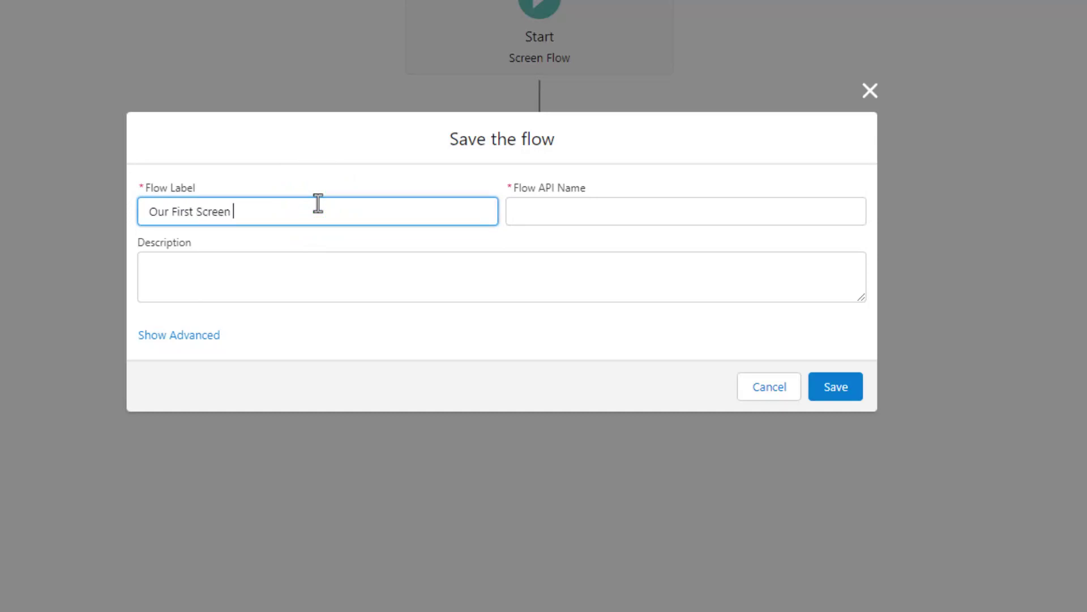
type("Our First Screen Flow")
key("Tab")
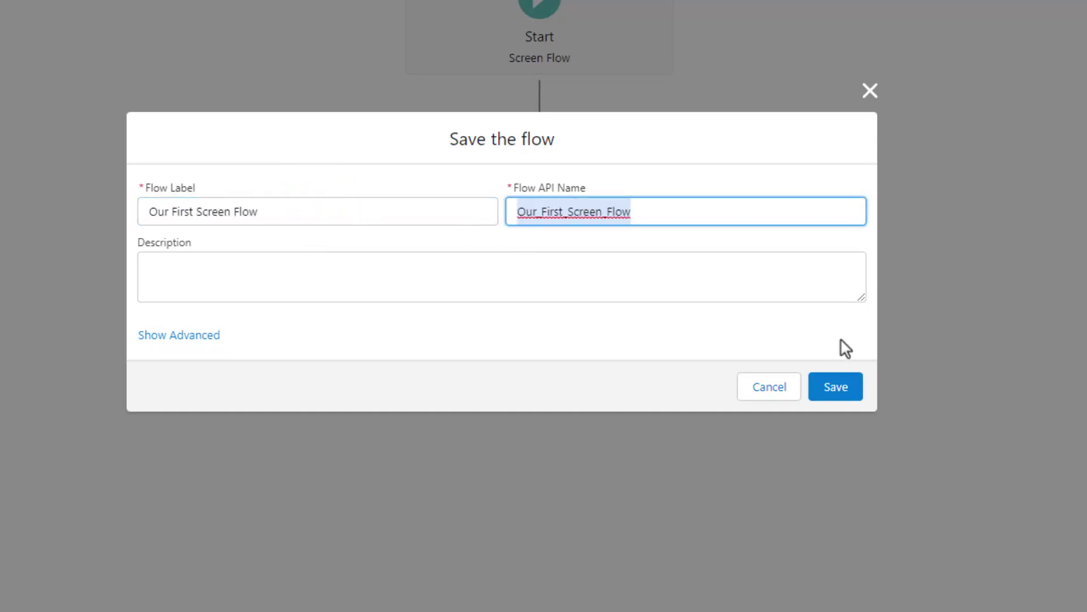
left_click(579, 379)
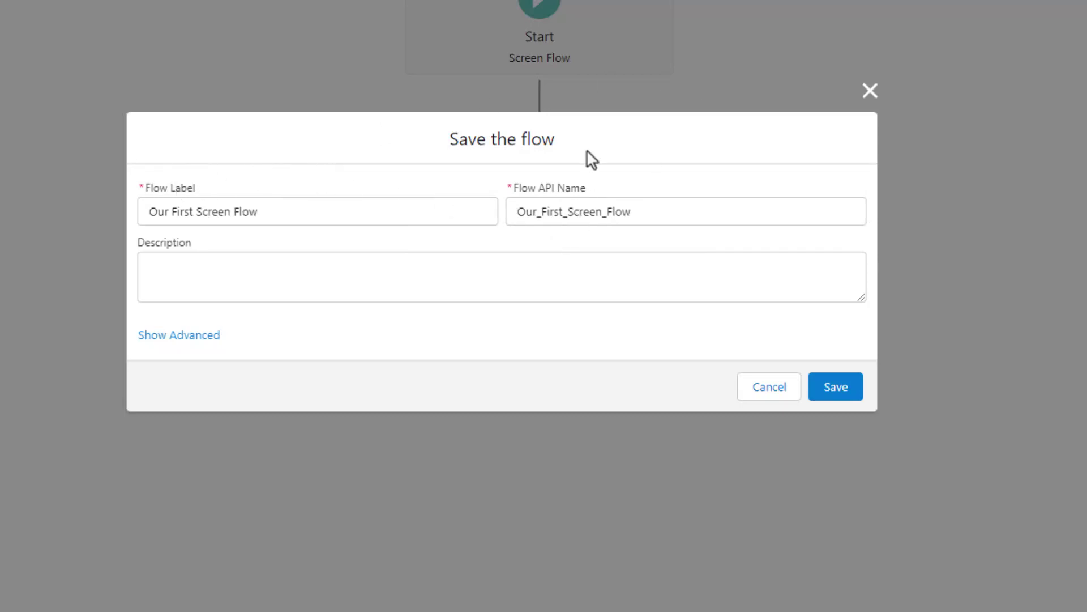
left_click(171, 344)
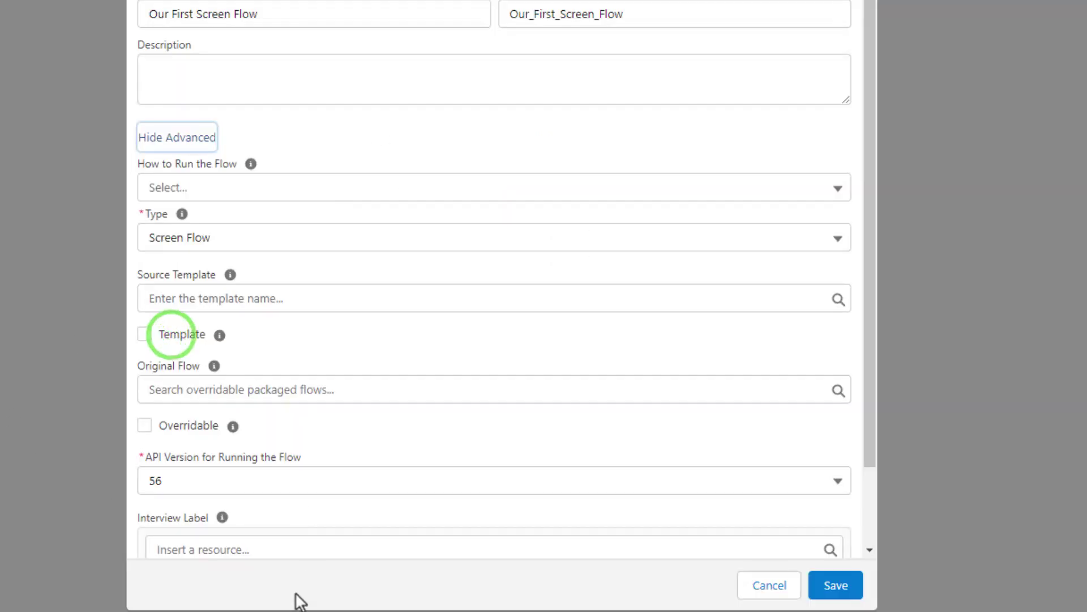
scroll(305, 510, "down", 2)
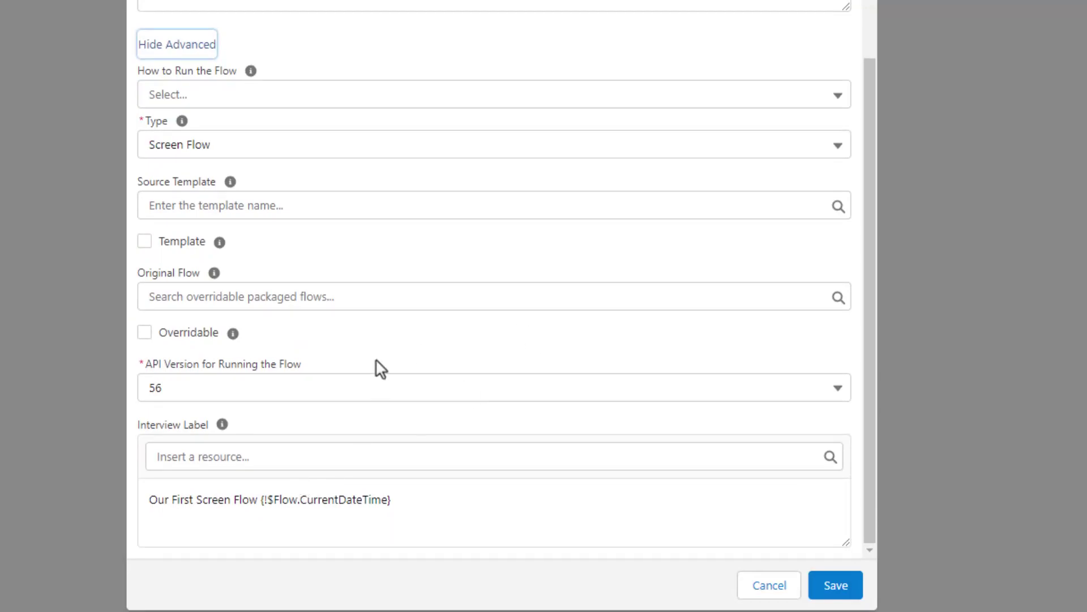
scroll(187, 193, "up", 2)
left_click(164, 146)
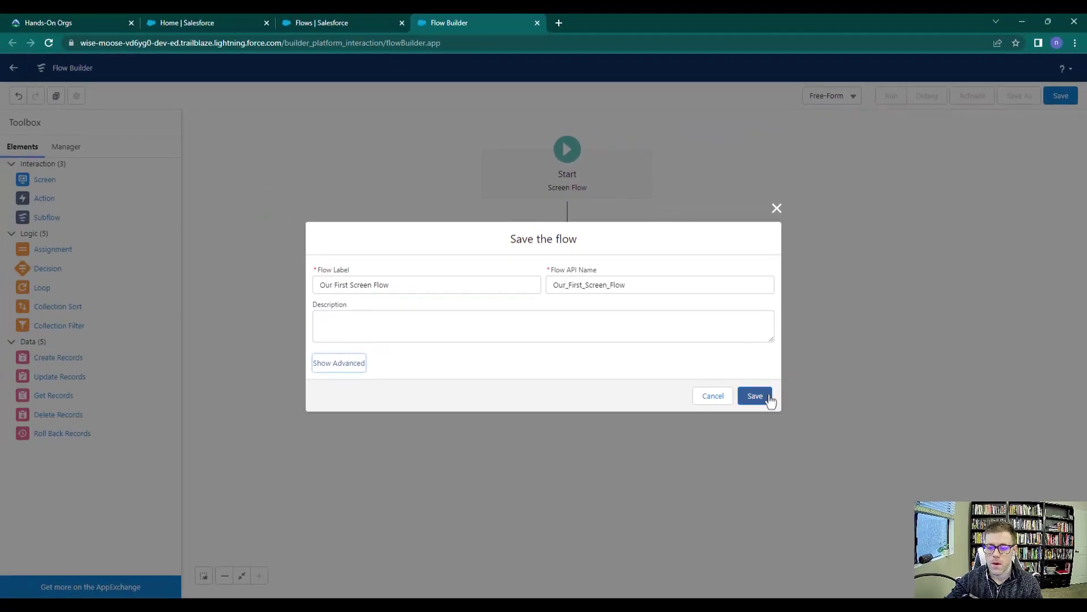
left_click(843, 392)
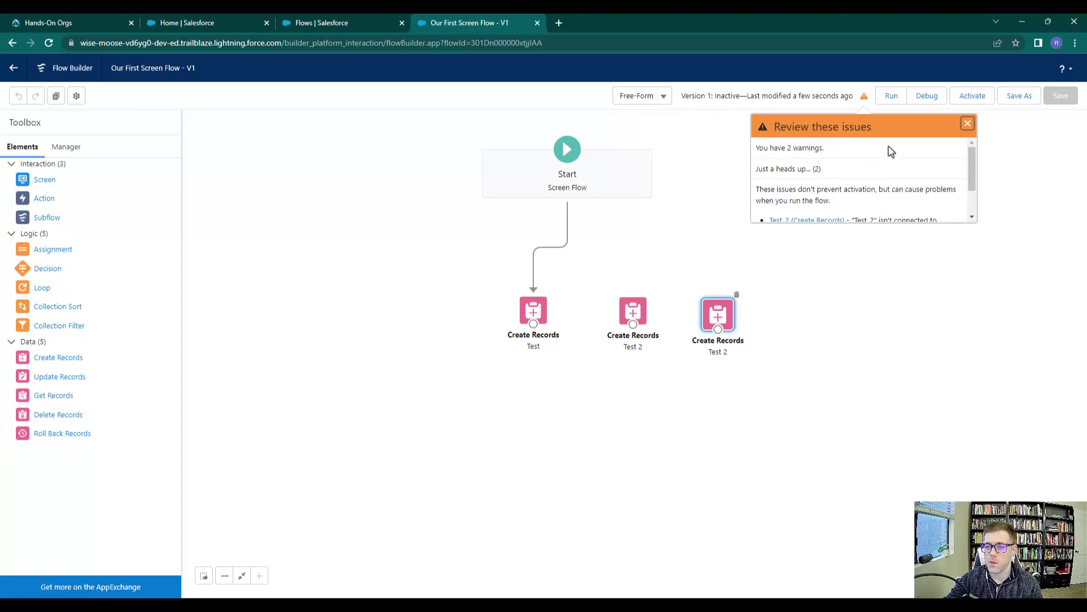
Dismiss the warnings list and check Version Properties without making changes
scroll(839, 178, "down", 2)
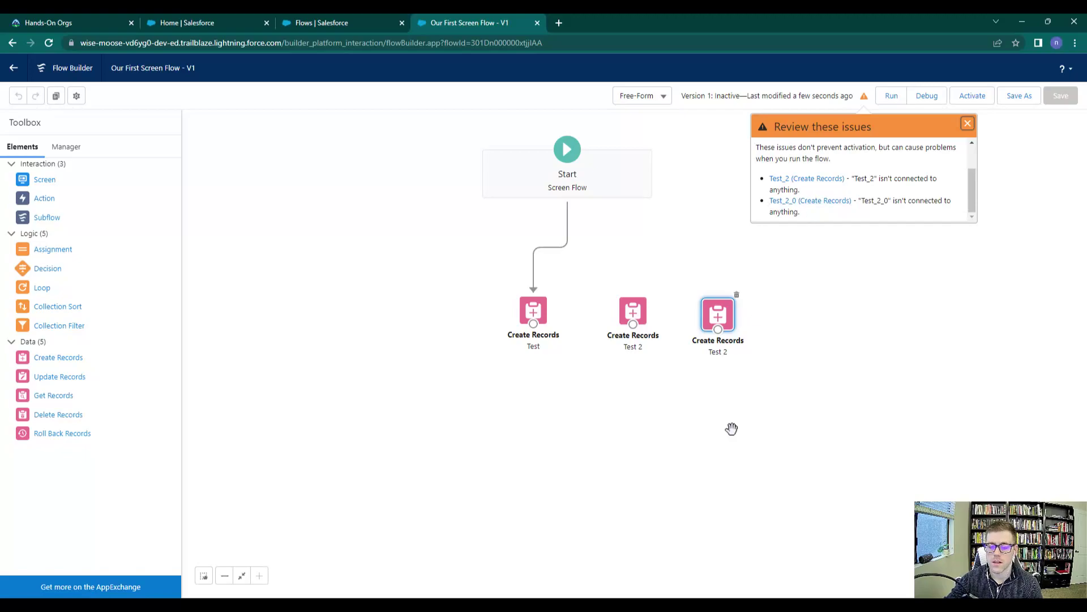
left_click(968, 127)
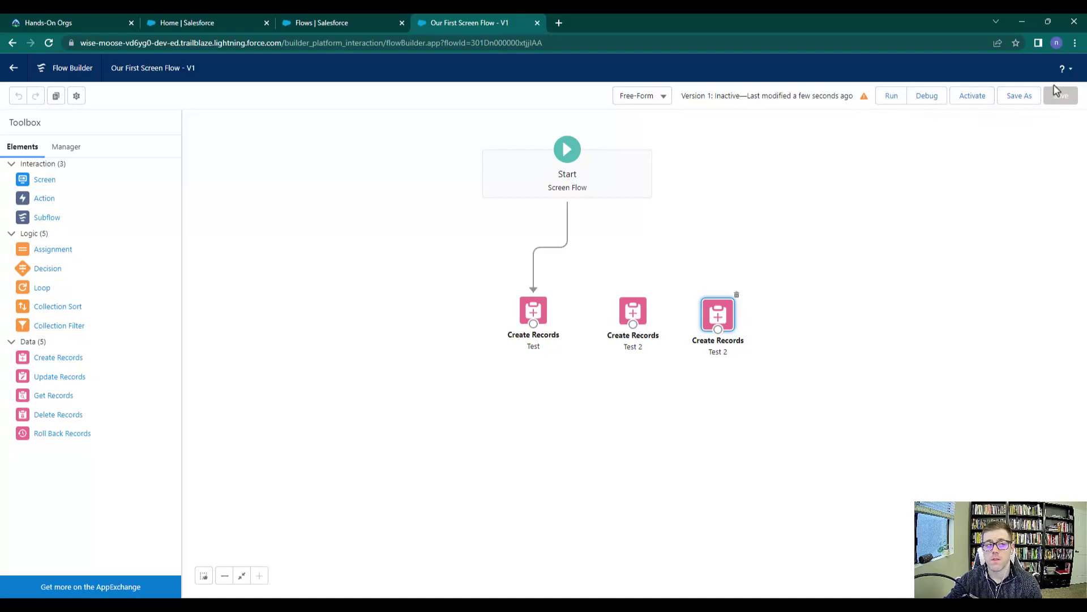
left_click(77, 96)
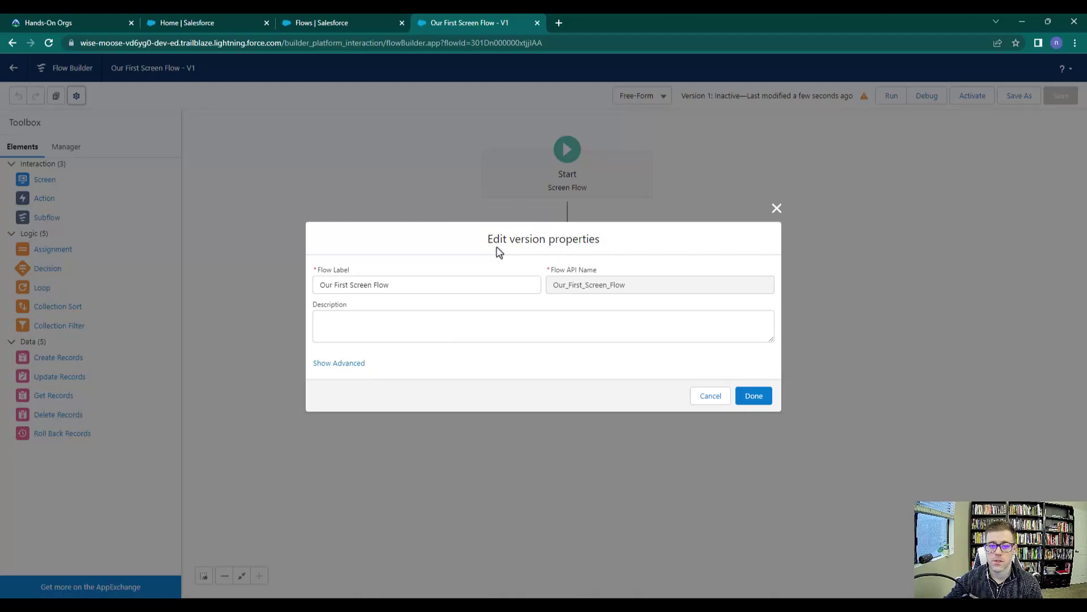
left_click(776, 208)
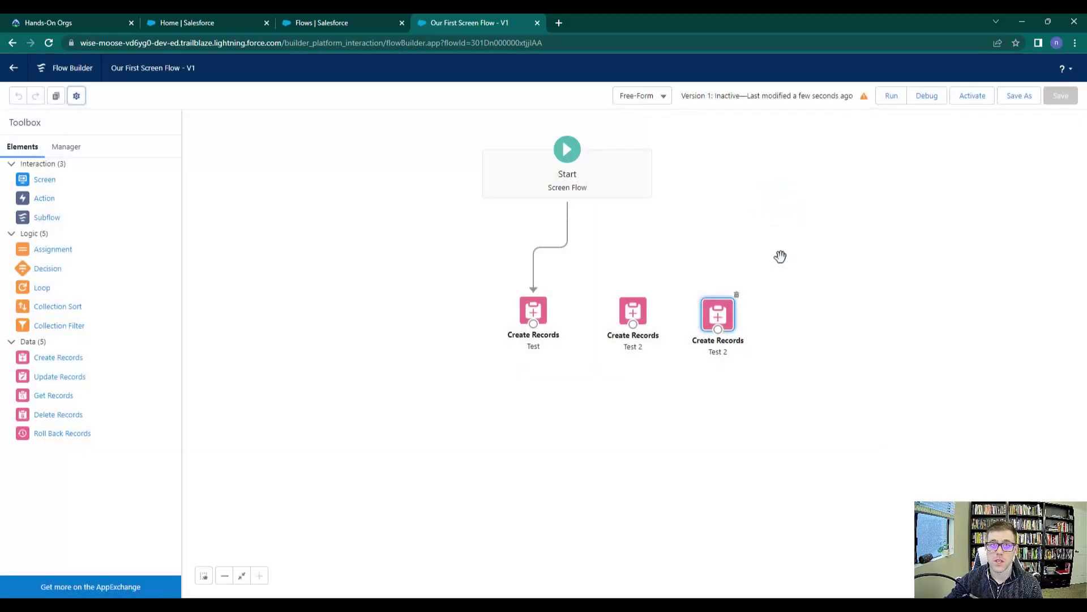
left_click_drag(748, 201, 749, 208)
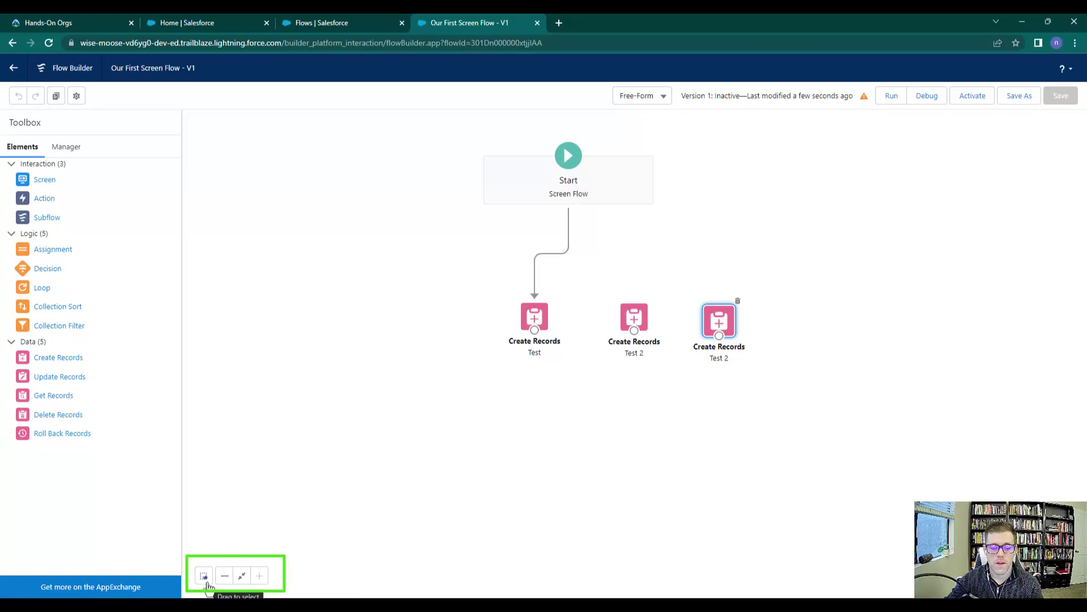
left_click(205, 580)
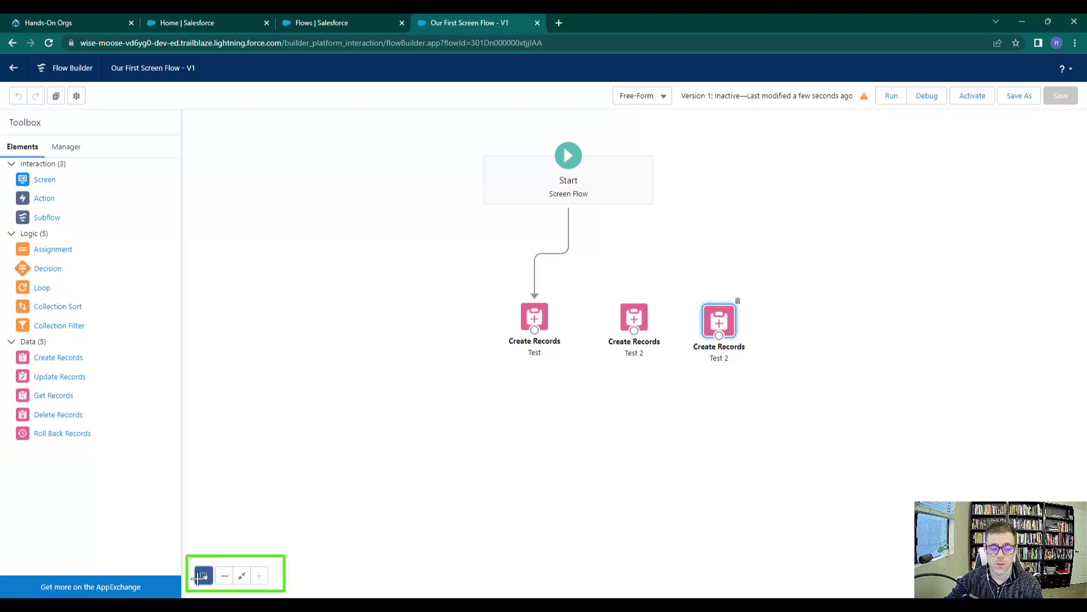
left_click_drag(422, 260, 819, 392)
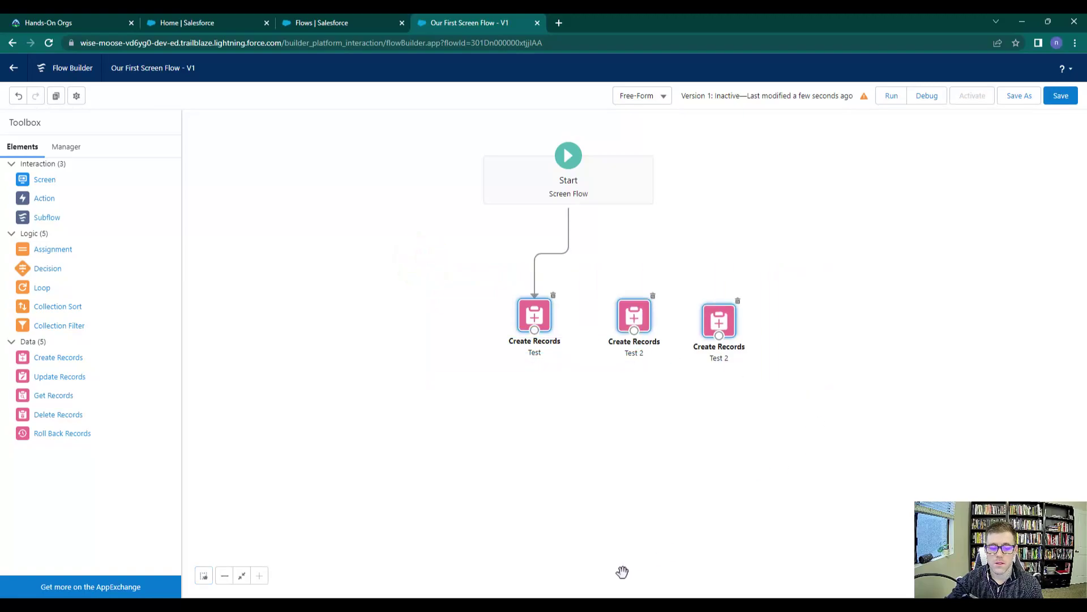
left_click(57, 97)
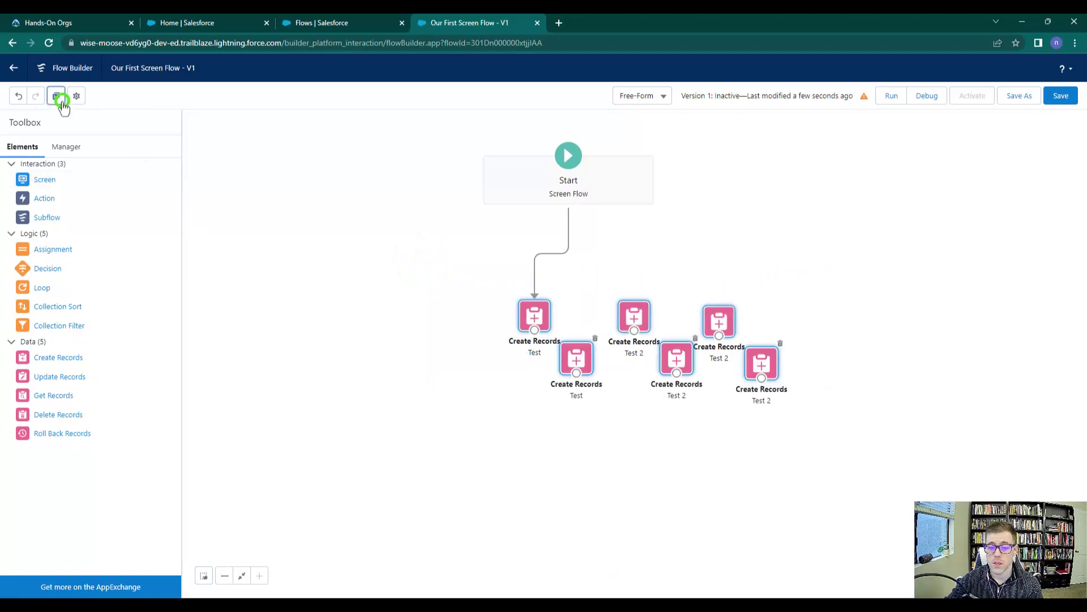
left_click_drag(556, 403, 524, 430)
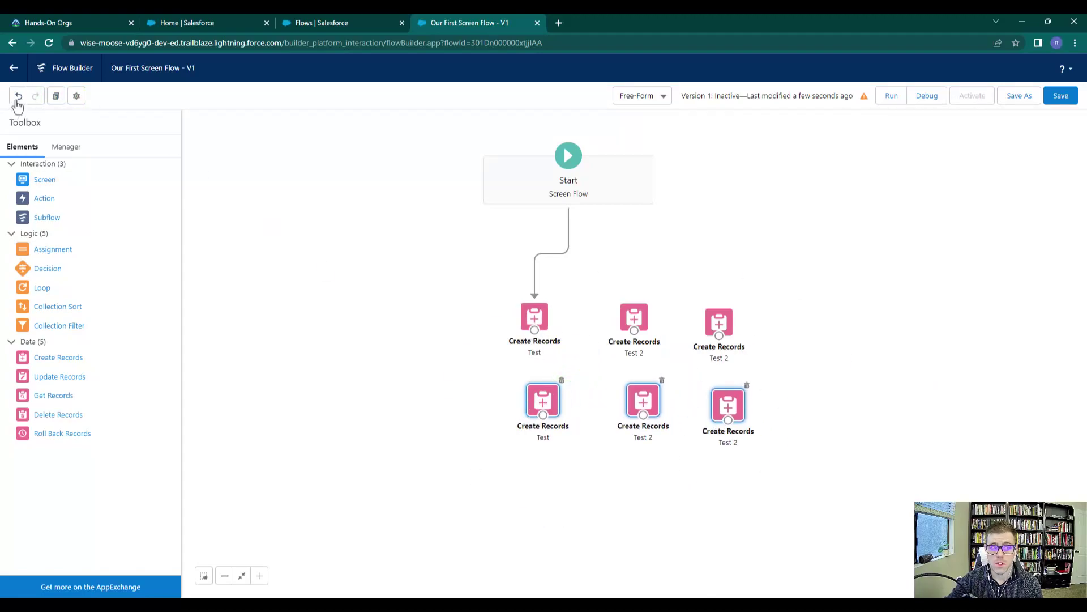
left_click(18, 97)
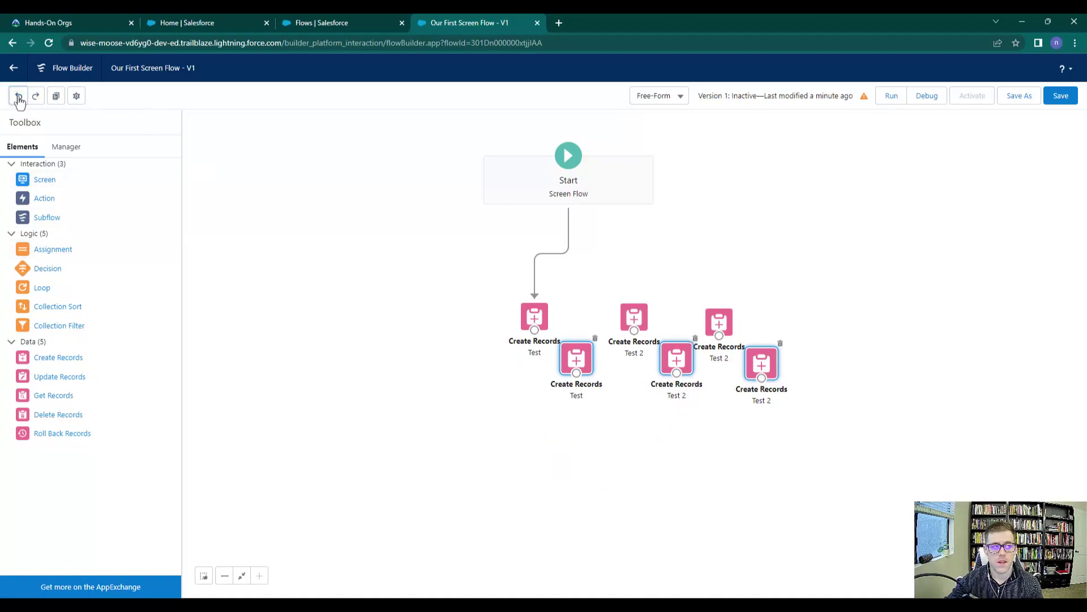
left_click(18, 98)
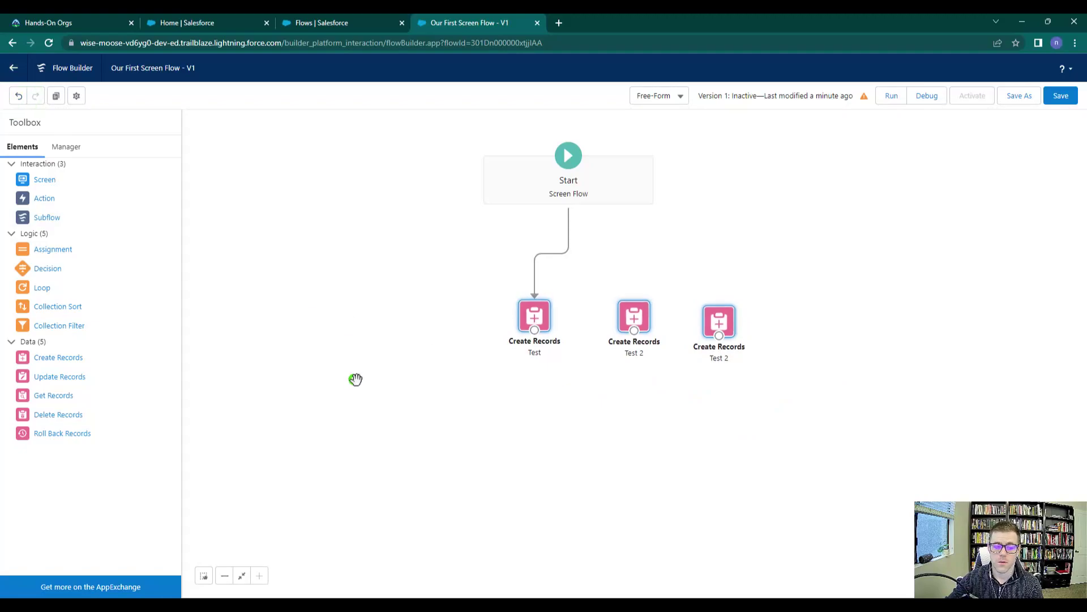
Deselect the elements, try zooming out and in to maximum, then fit the whole flow to the canvas
left_click(355, 379)
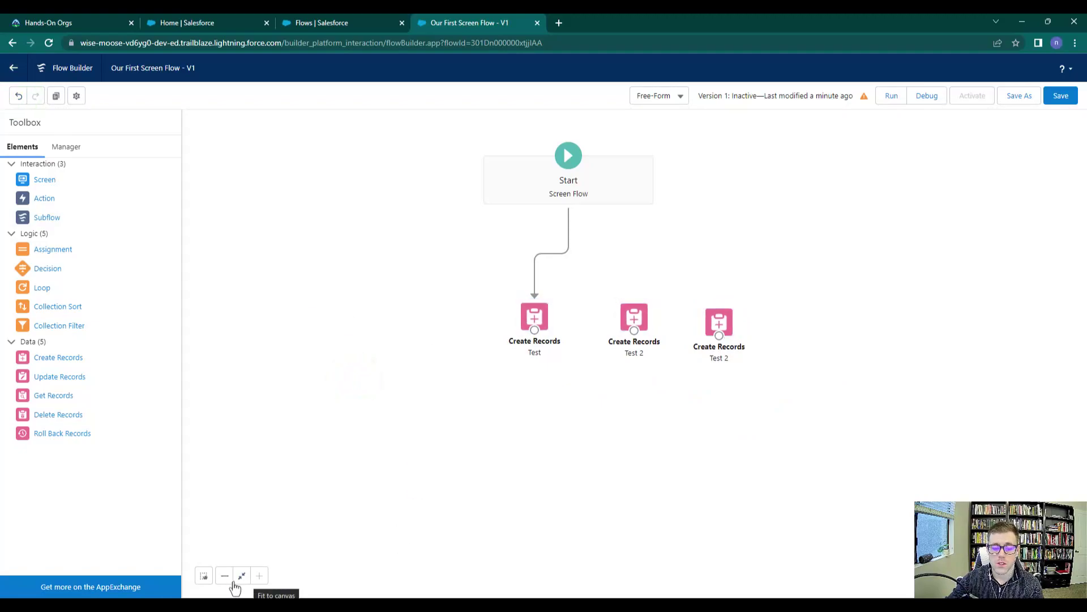
left_click(224, 575)
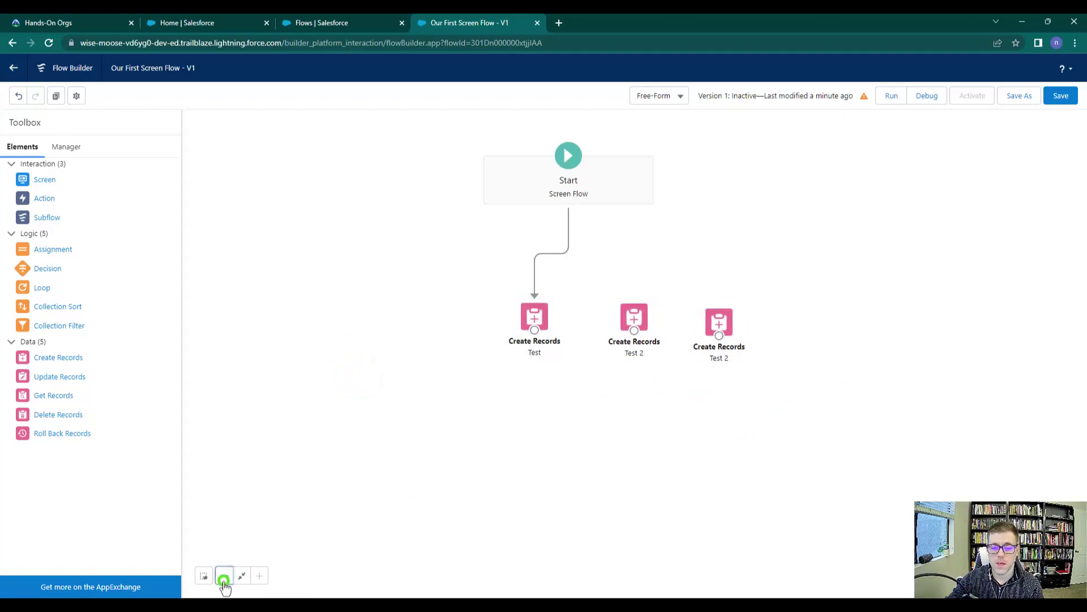
left_click(258, 575)
left_click(225, 575)
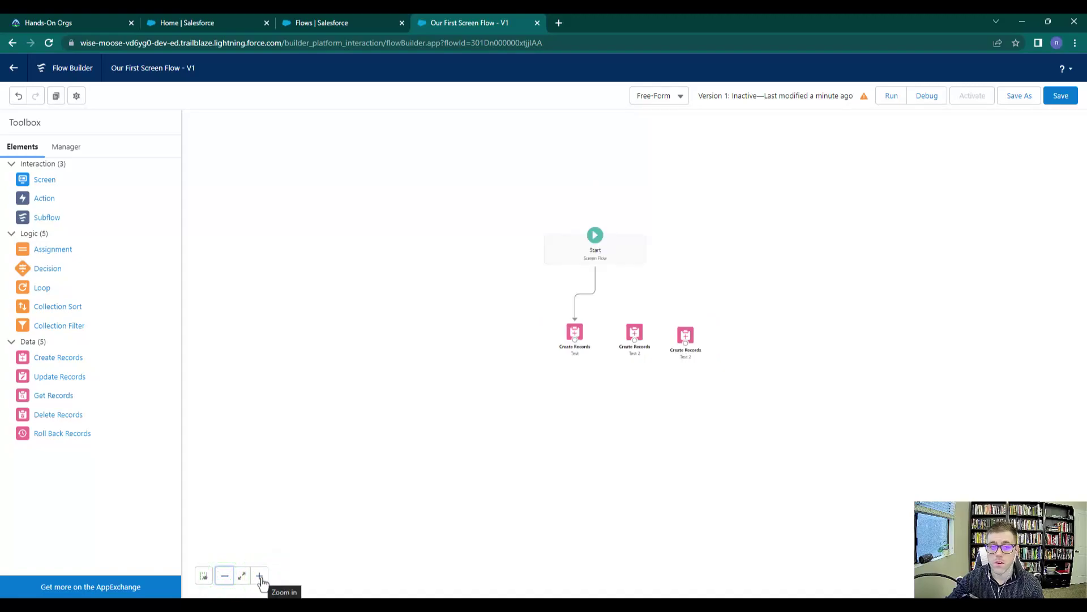
left_click(231, 579)
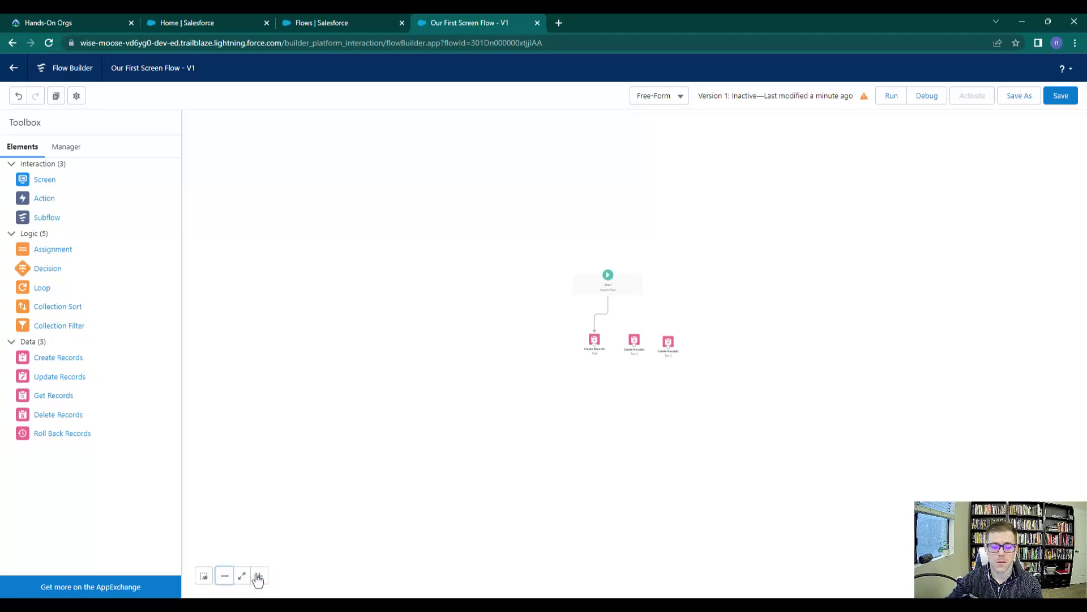
left_click(259, 575)
left_click(259, 576)
left_click(258, 576)
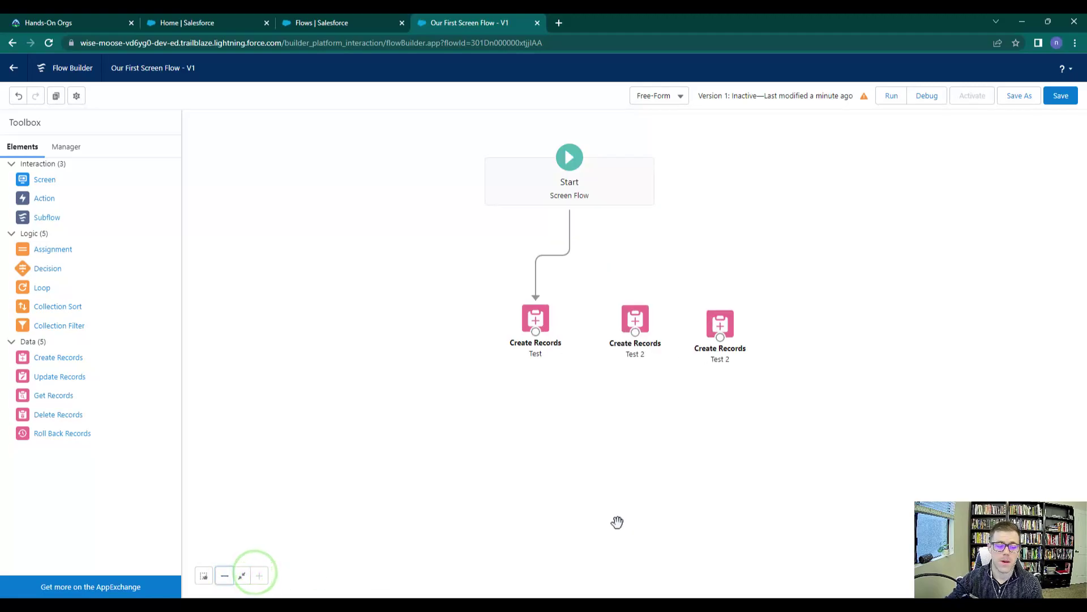
left_click(242, 576)
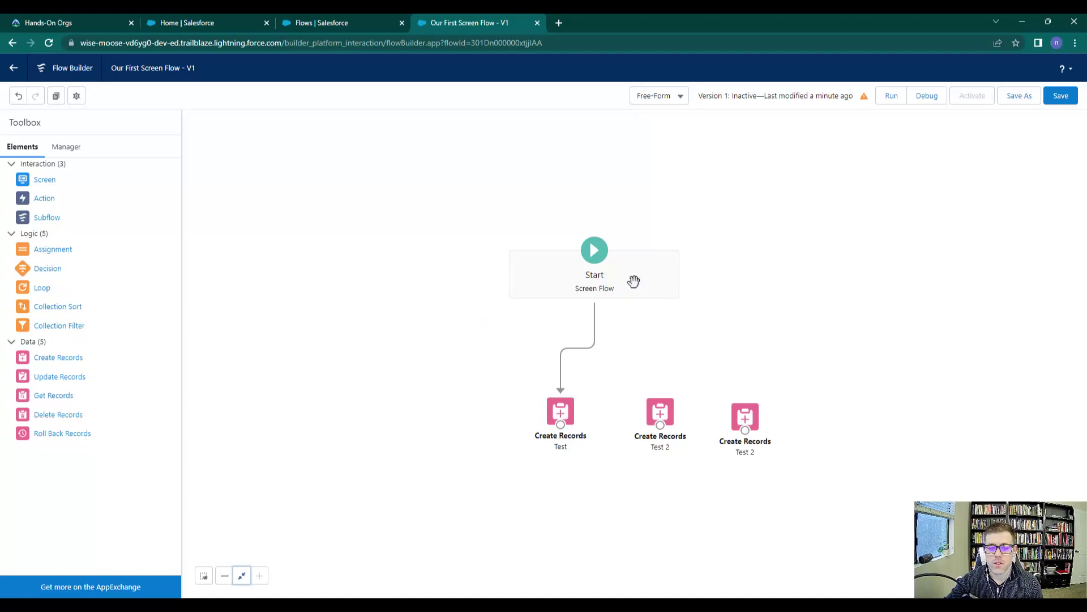
Line up Test and both Test 2 elements in one row, with Start straight above Test
left_click_drag(633, 282, 612, 277)
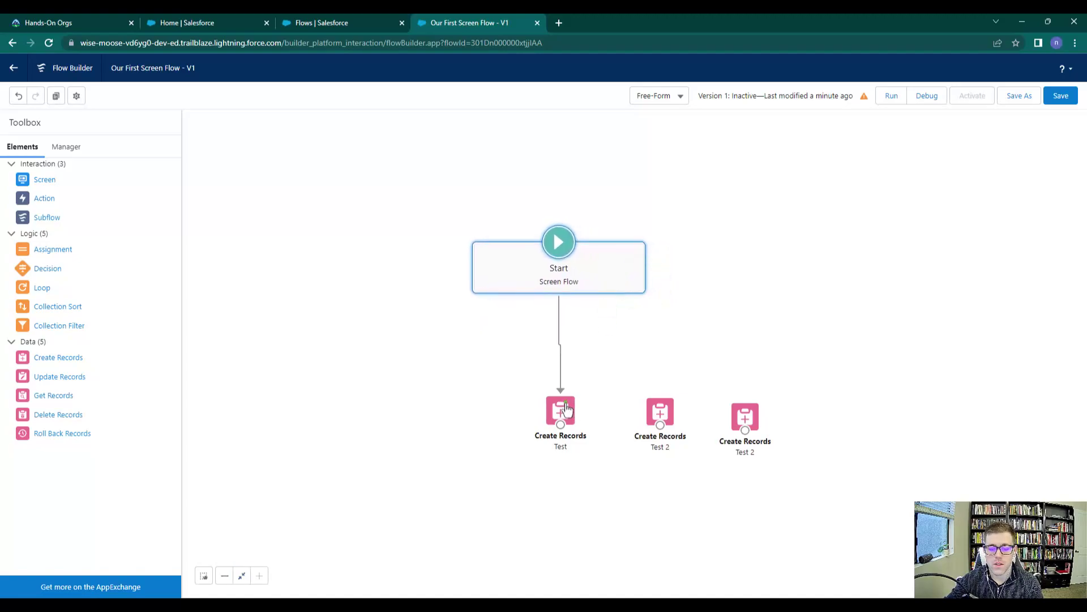
left_click_drag(567, 408, 551, 388)
left_click_drag(667, 408, 644, 385)
left_click_drag(748, 418, 728, 389)
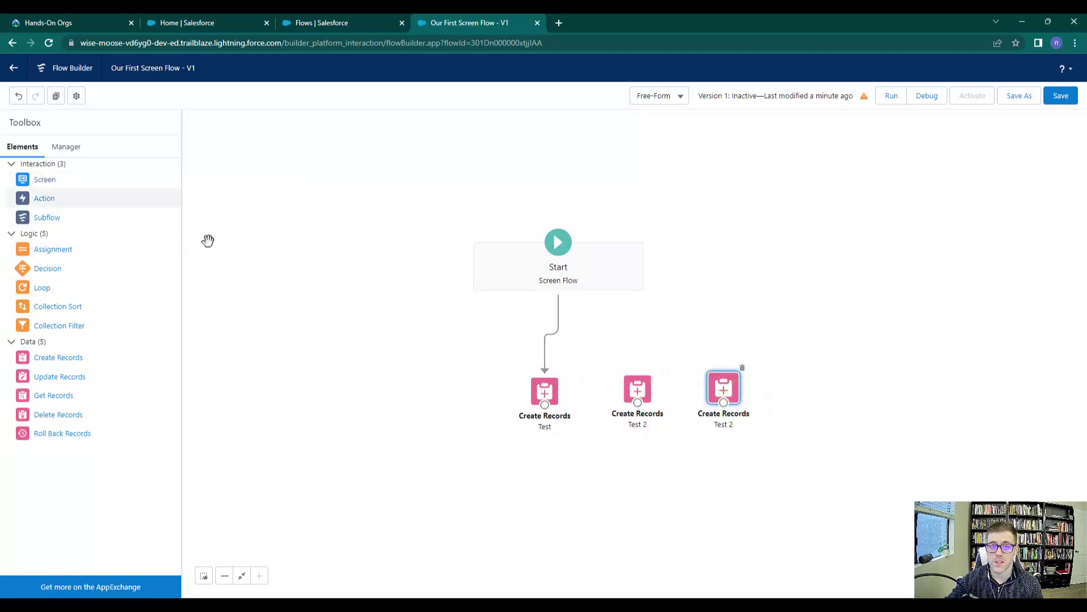
left_click_drag(593, 262, 581, 258)
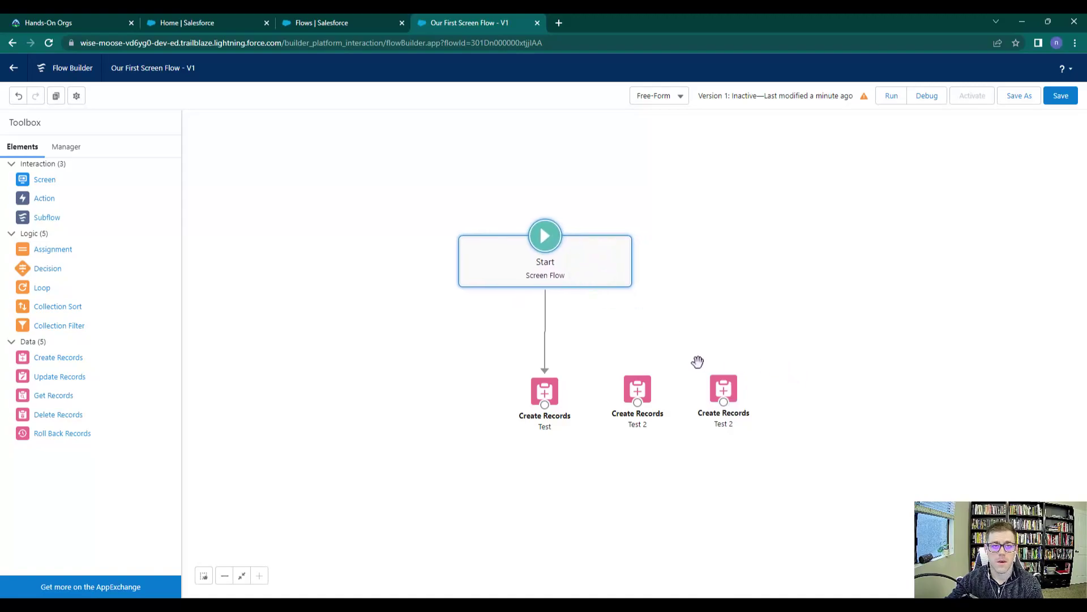